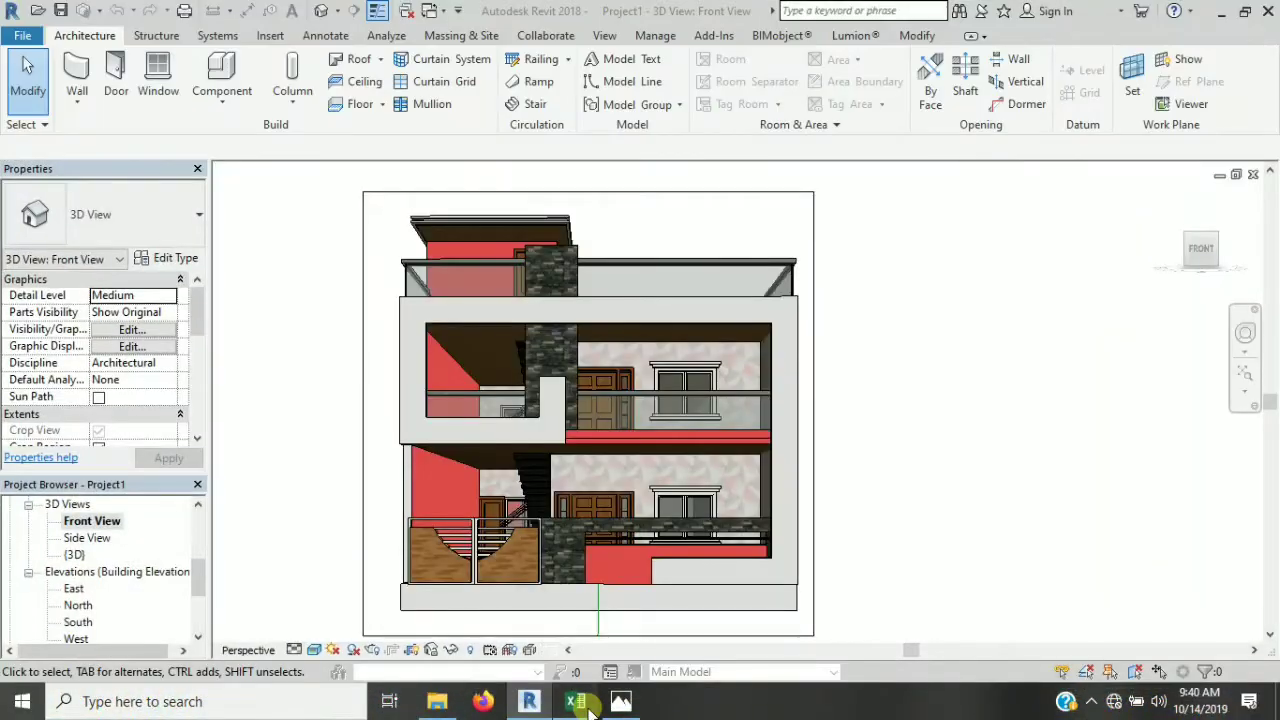
Step: Check the 'Export Rendering img in High Quality' topic in Excel, then return to the Revit house model
{"action": "left_click", "coordinate": [575, 700]}
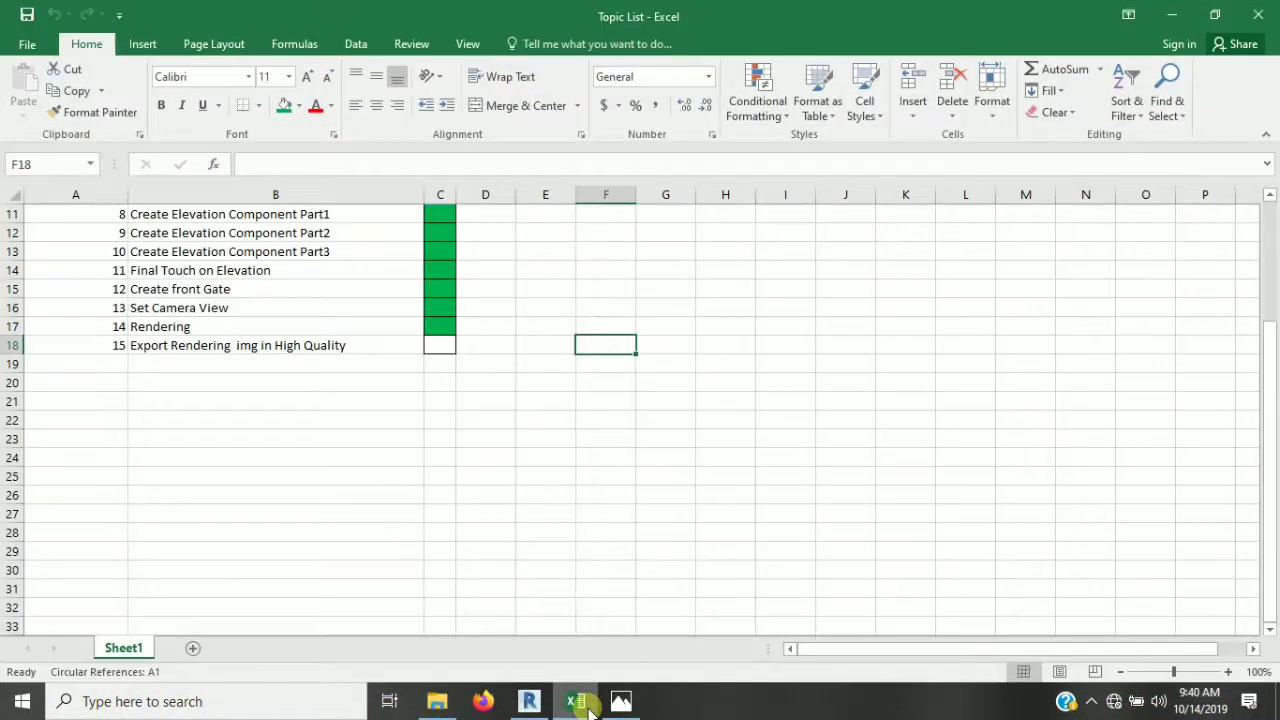
{"action": "left_click", "coordinate": [181, 345]}
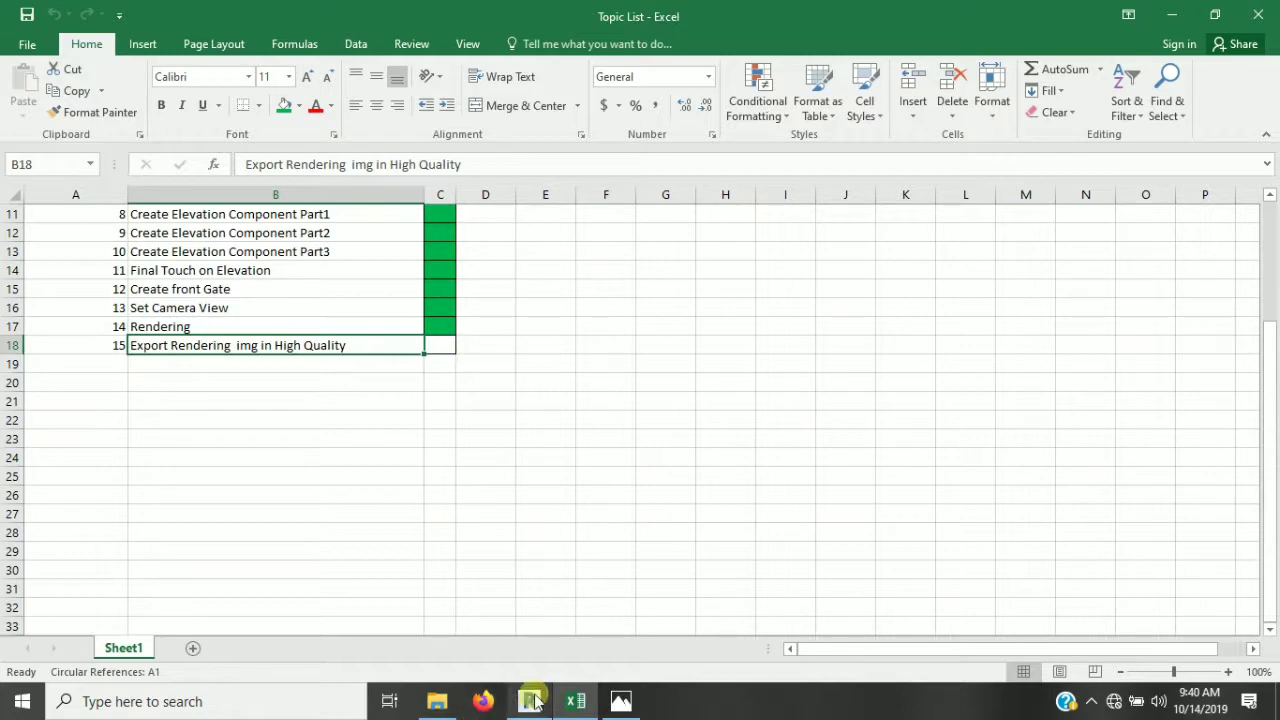
{"action": "mouse_move", "coordinate": [529, 701]}
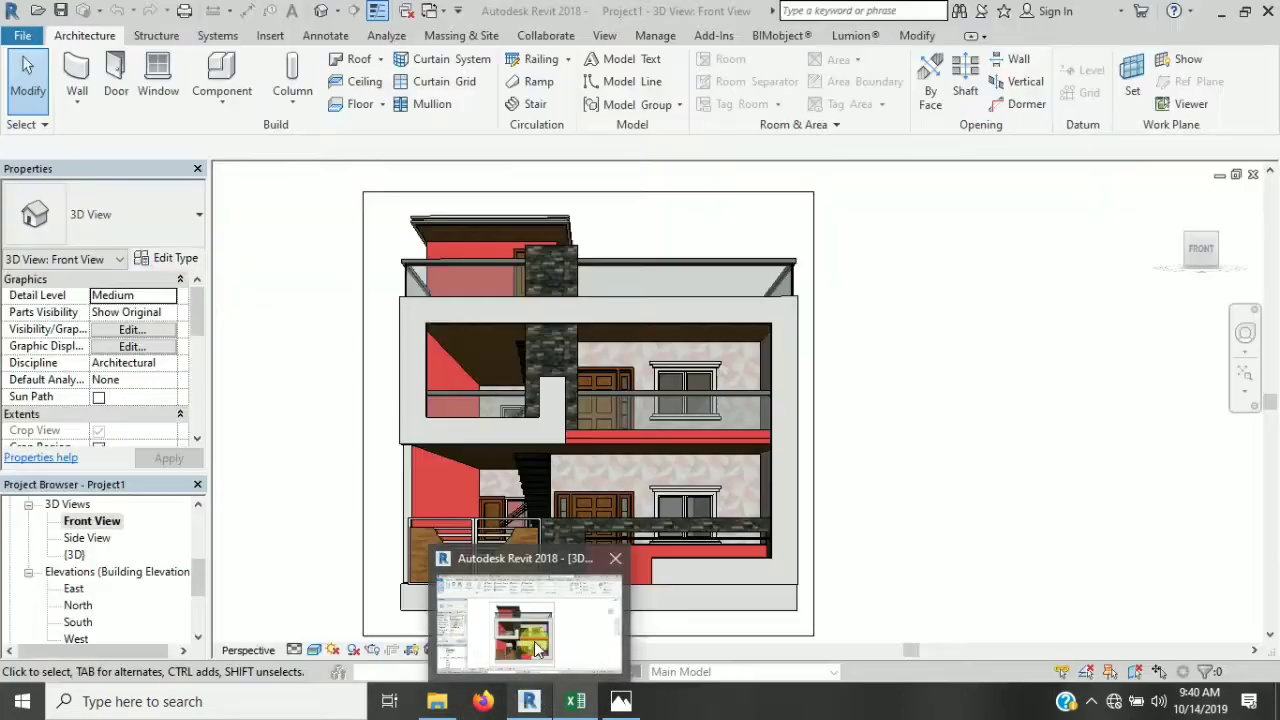
{"action": "left_click", "coordinate": [537, 648]}
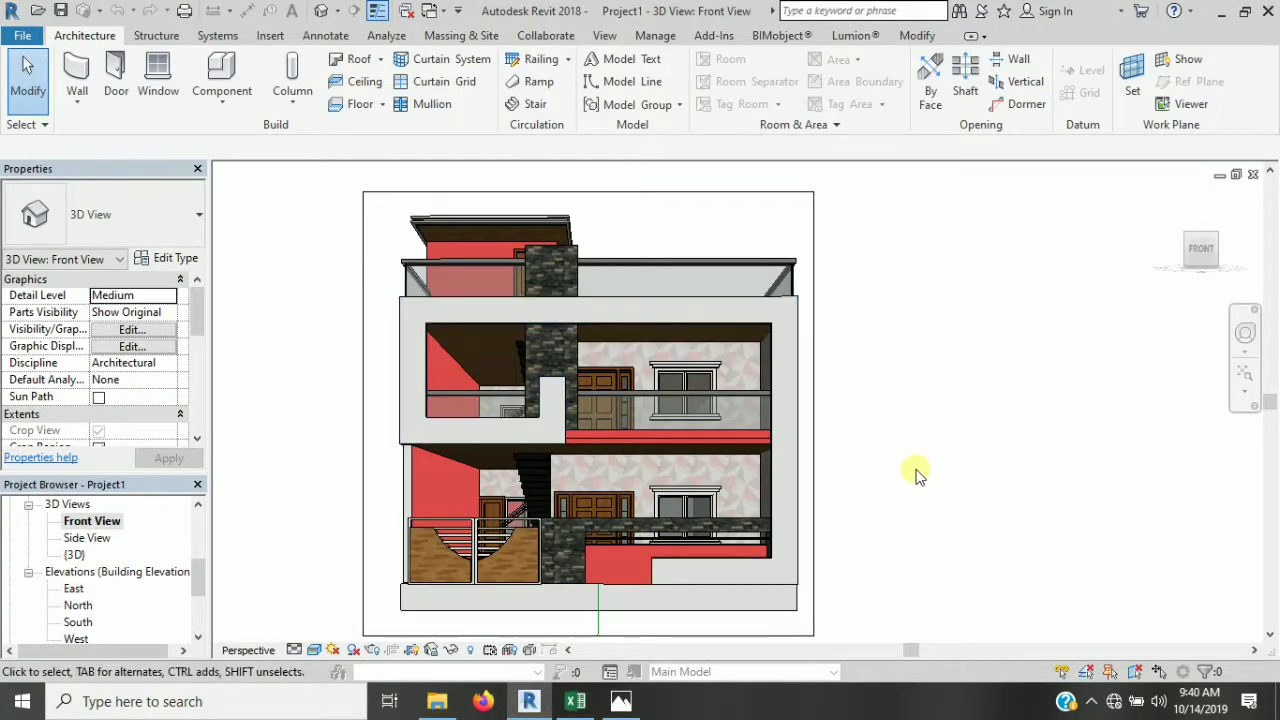
Step: Zoom around the house's front 3D view, then bring up the Rendering dialog with RR
{"action": "scroll", "coordinate": [588, 454], "scroll_direction": "up", "scroll_amount": 3}
{"action": "scroll", "coordinate": [593, 458], "scroll_direction": "down", "scroll_amount": 5}
{"action": "scroll", "coordinate": [593, 460], "scroll_direction": "up", "scroll_amount": 1}
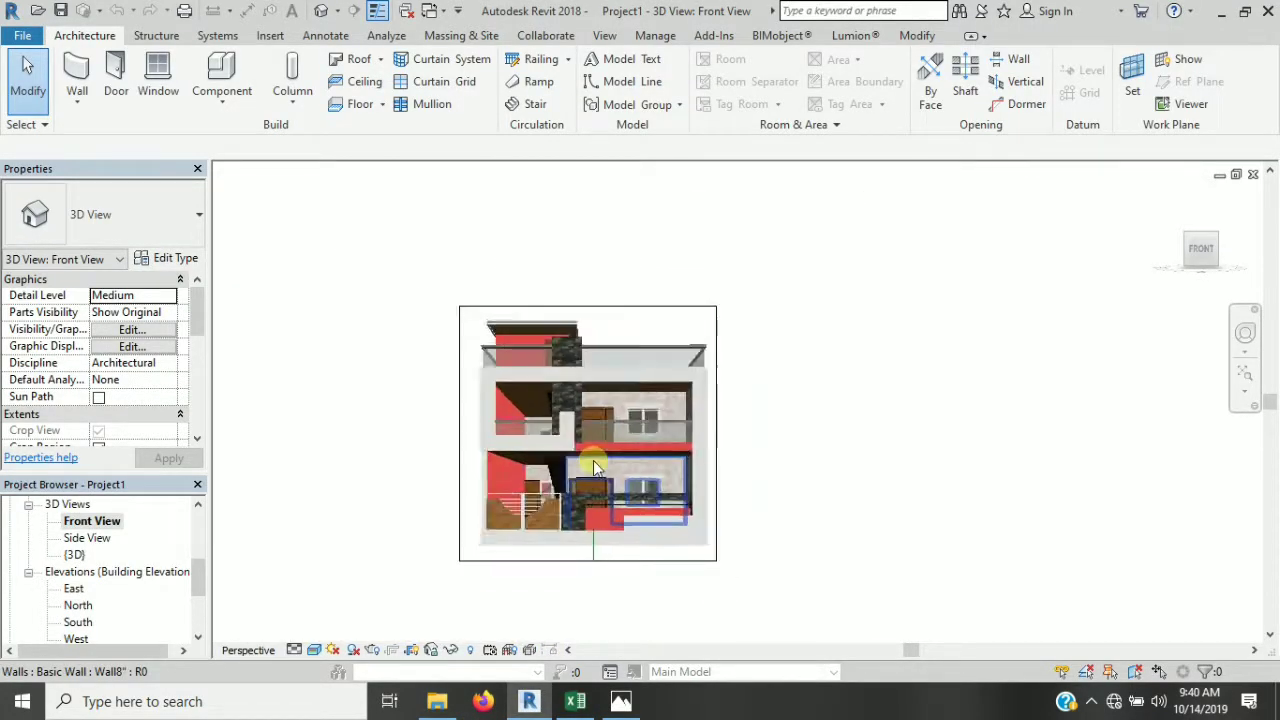
{"action": "scroll", "coordinate": [563, 506], "scroll_direction": "up", "scroll_amount": 2}
{"action": "scroll", "coordinate": [560, 400], "scroll_direction": "down", "scroll_amount": 3}
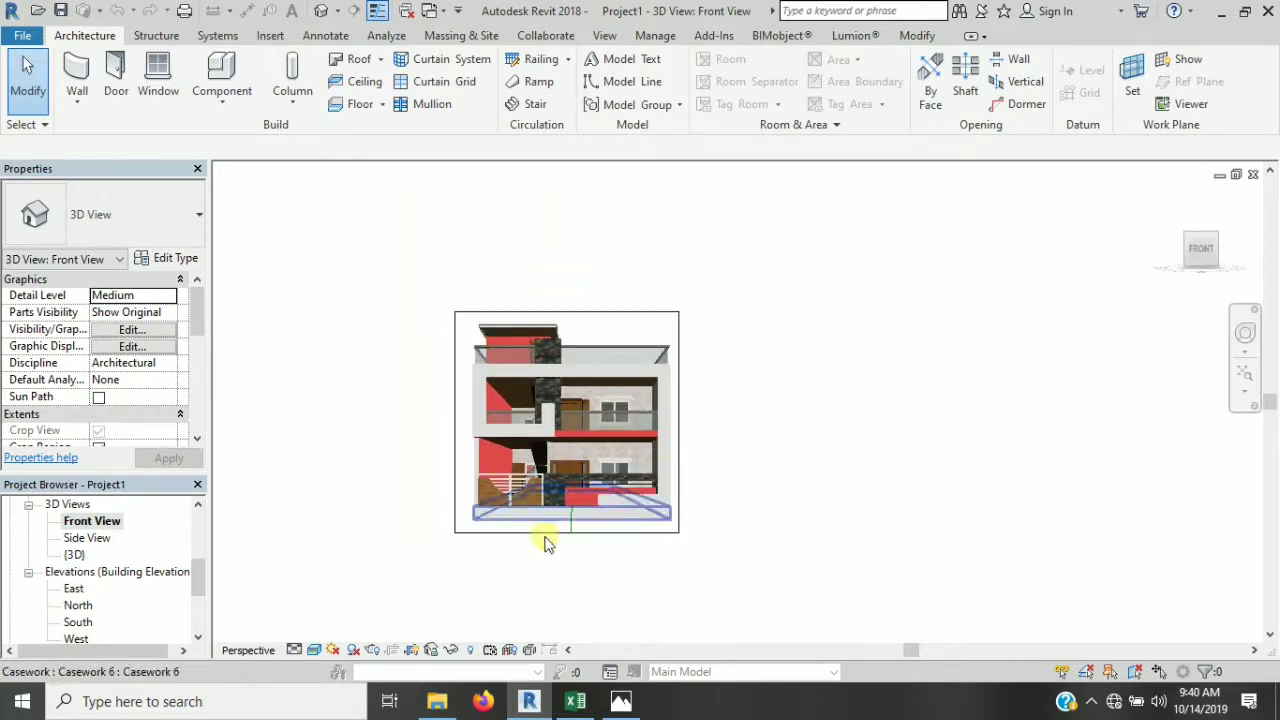
{"action": "scroll", "coordinate": [550, 540], "scroll_direction": "up", "scroll_amount": 3}
{"action": "scroll", "coordinate": [556, 540], "scroll_direction": "up", "scroll_amount": 1}
{"action": "scroll", "coordinate": [620, 400], "scroll_direction": "down", "scroll_amount": 3}
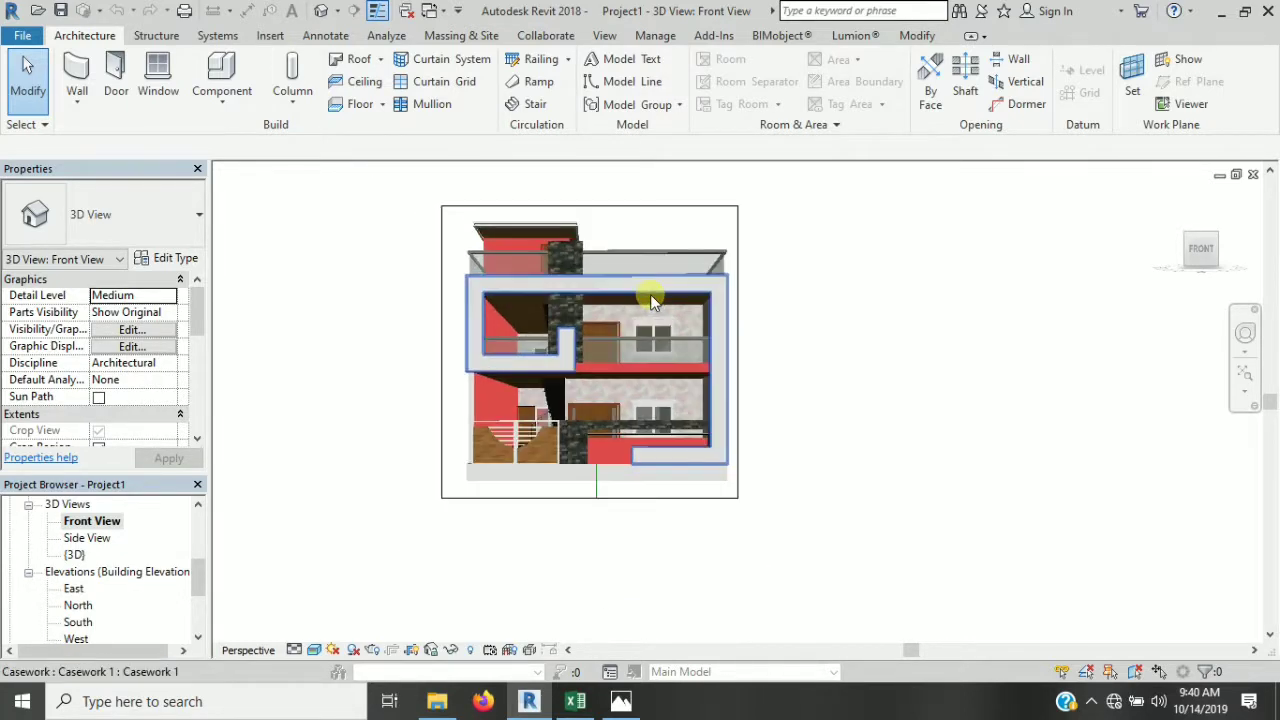
{"action": "scroll", "coordinate": [650, 294], "scroll_direction": "up", "scroll_amount": 2}
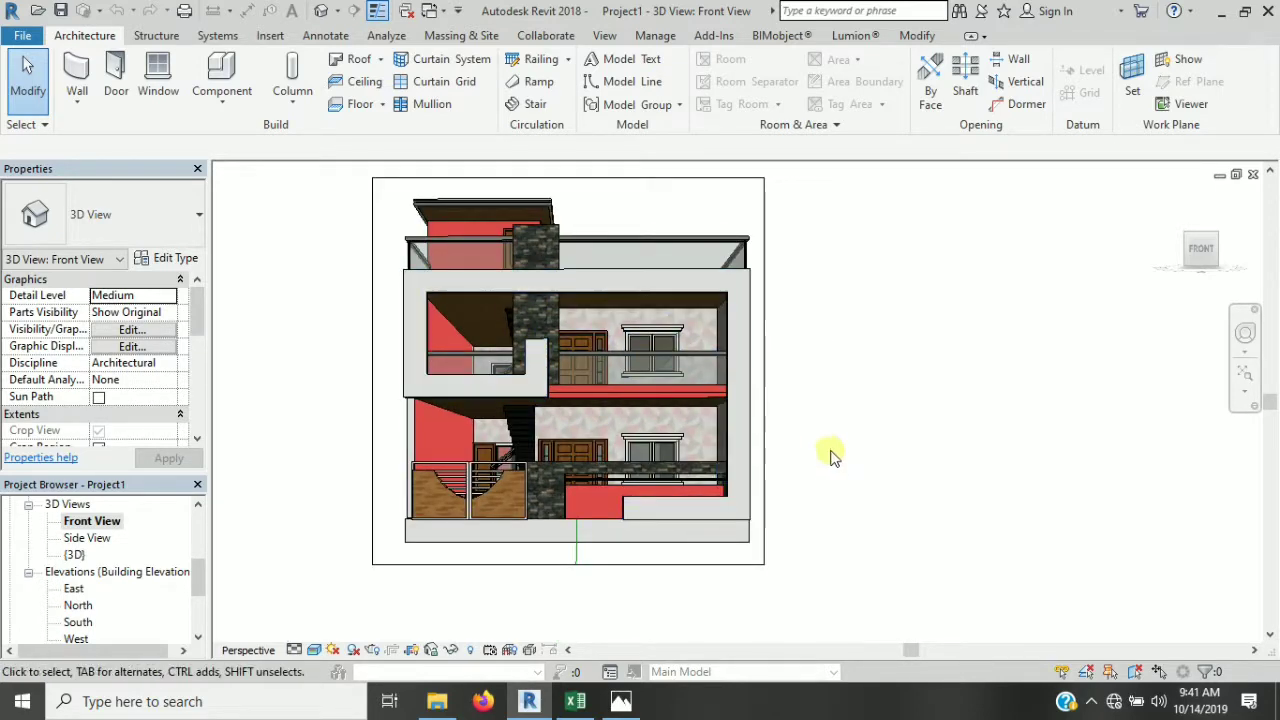
{"action": "scroll", "coordinate": [785, 298], "scroll_direction": "down", "scroll_amount": 1}
{"action": "scroll", "coordinate": [778, 268], "scroll_direction": "up", "scroll_amount": 1}
{"action": "scroll", "coordinate": [775, 266], "scroll_direction": "up", "scroll_amount": 1}
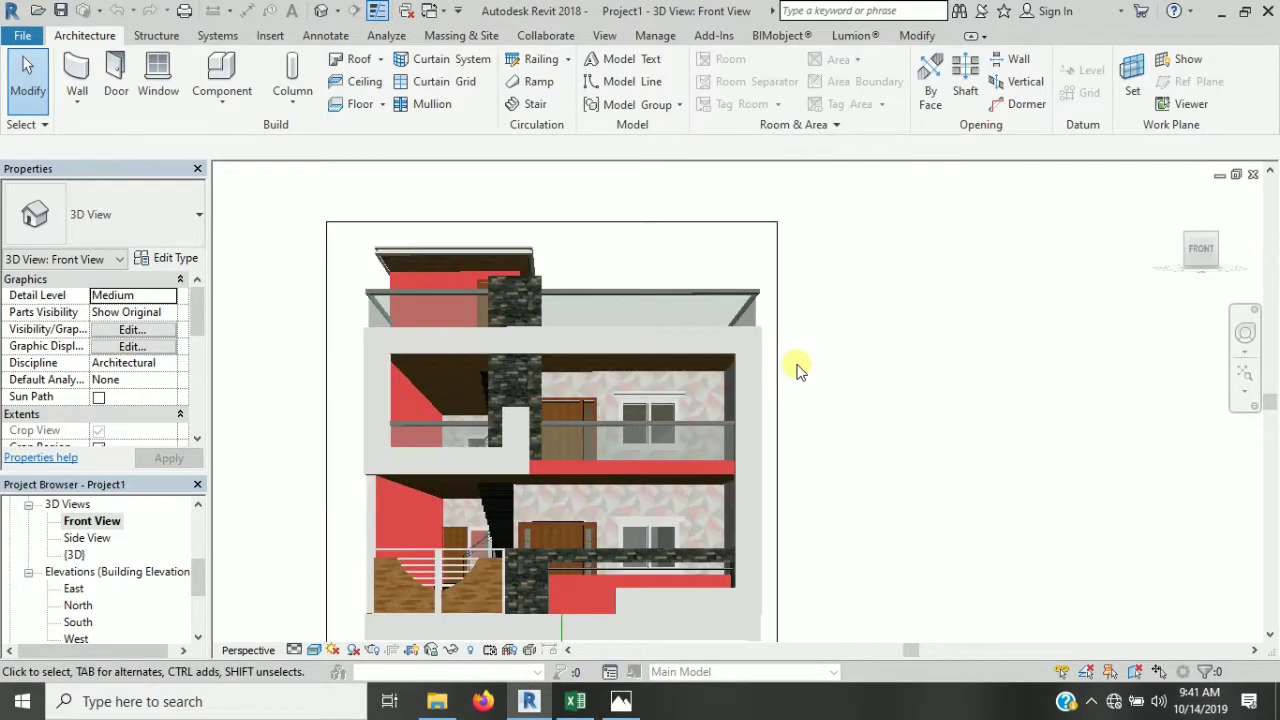
{"action": "scroll", "coordinate": [775, 435], "scroll_direction": "down", "scroll_amount": 1}
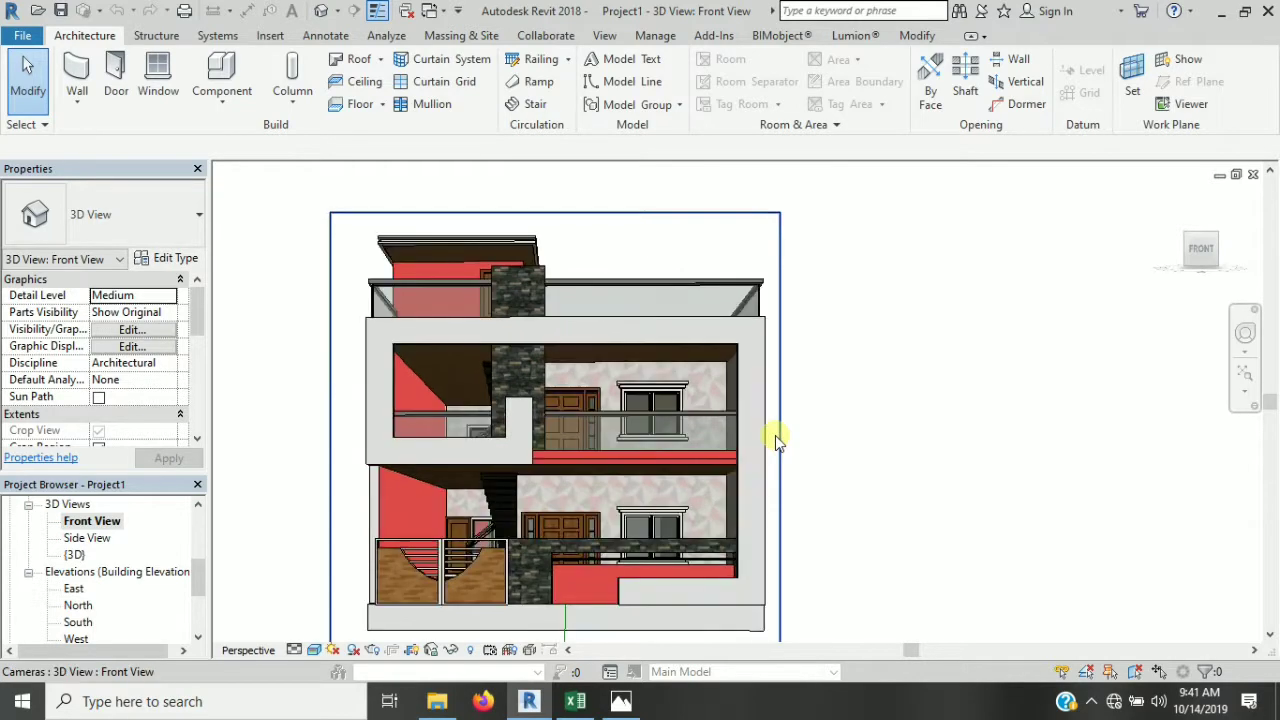
{"action": "scroll", "coordinate": [774, 445], "scroll_direction": "down", "scroll_amount": 1}
{"action": "scroll", "coordinate": [773, 470], "scroll_direction": "up", "scroll_amount": 1}
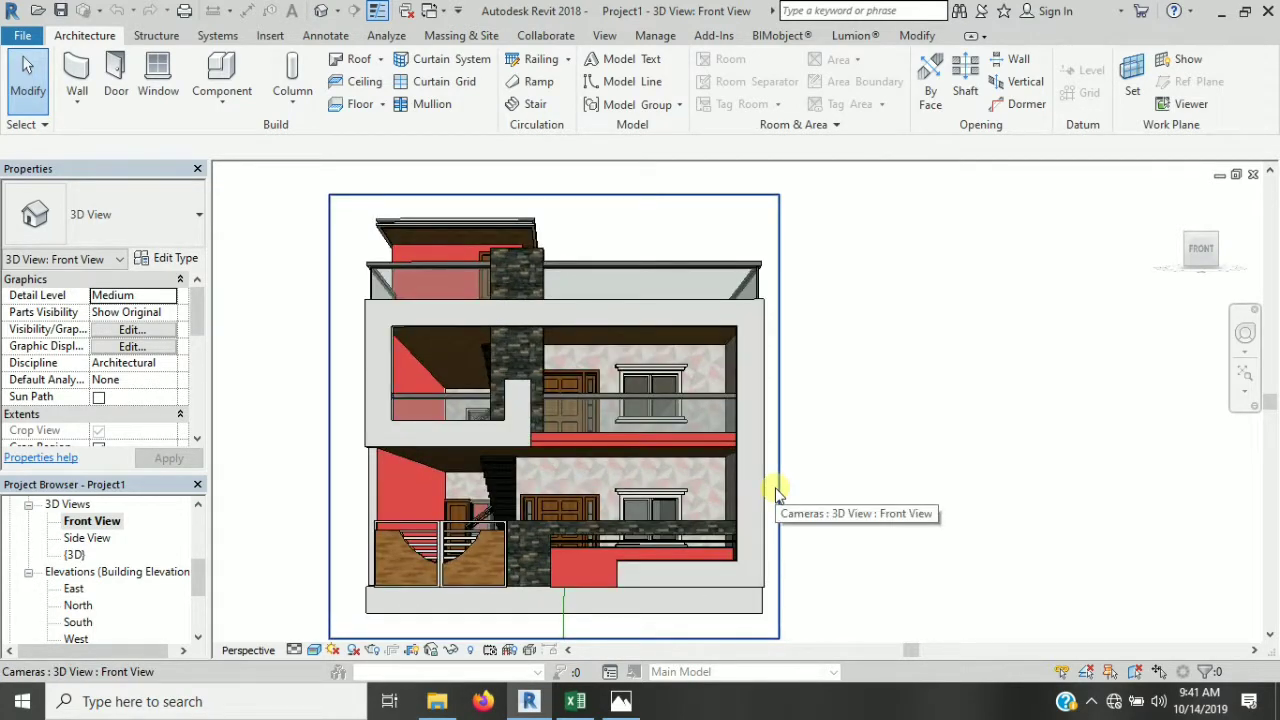
{"action": "scroll", "coordinate": [771, 505], "scroll_direction": "down", "scroll_amount": 1}
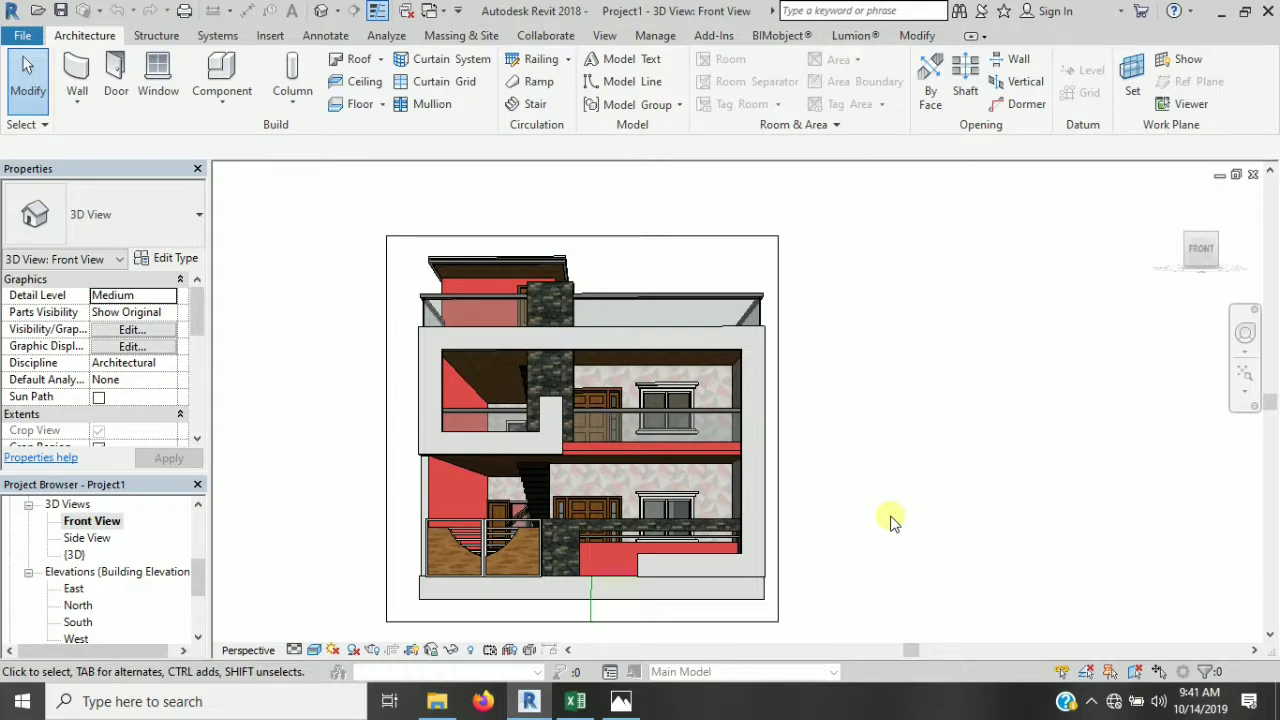
{"action": "key", "text": "r"}
{"action": "key", "text": "r"}
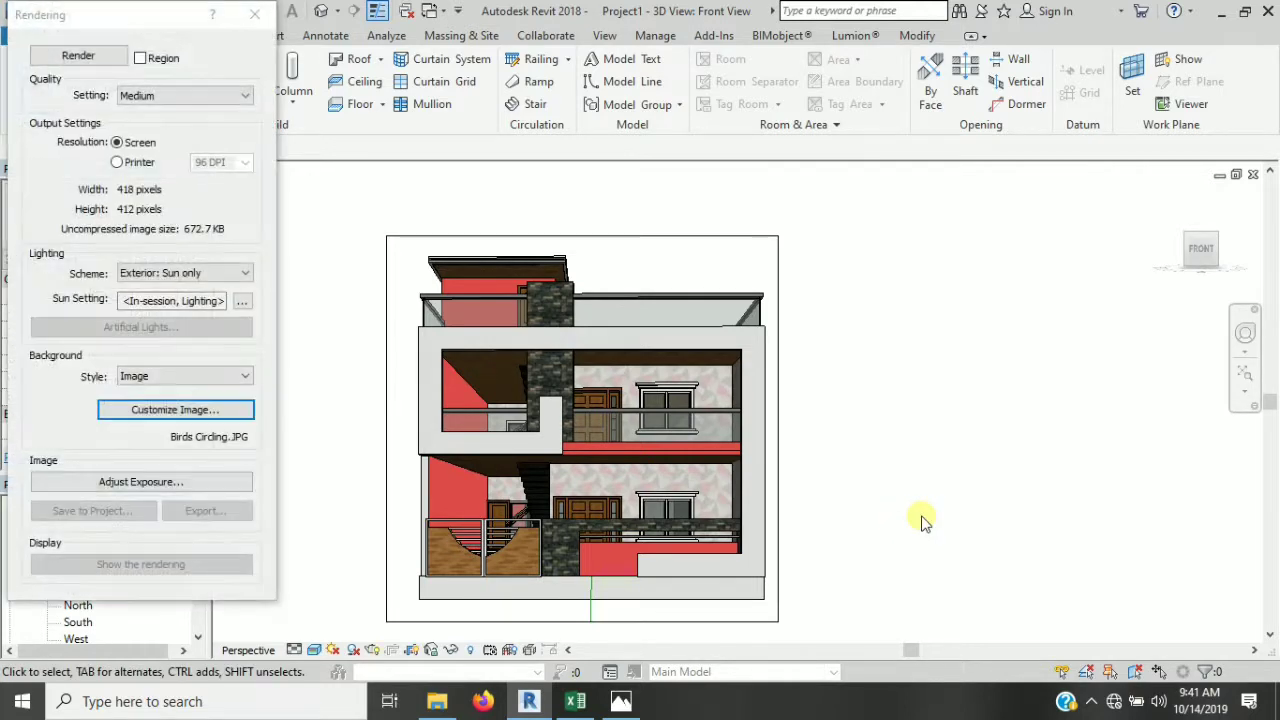
Step: Set the render output to Printer resolution at 300 DPI, keeping Exterior: Sun only lighting
{"action": "left_click_drag", "start_coordinate": [80, 14], "coordinate": [205, 58]}
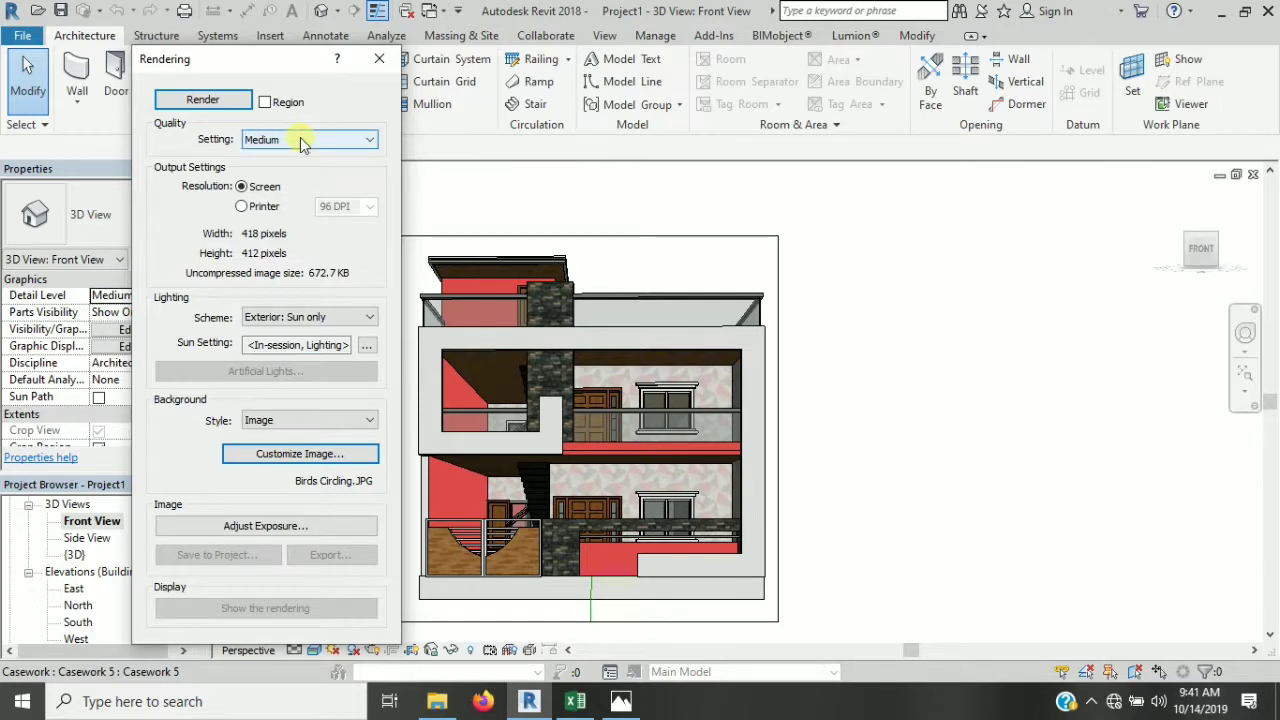
{"action": "left_click", "coordinate": [261, 207]}
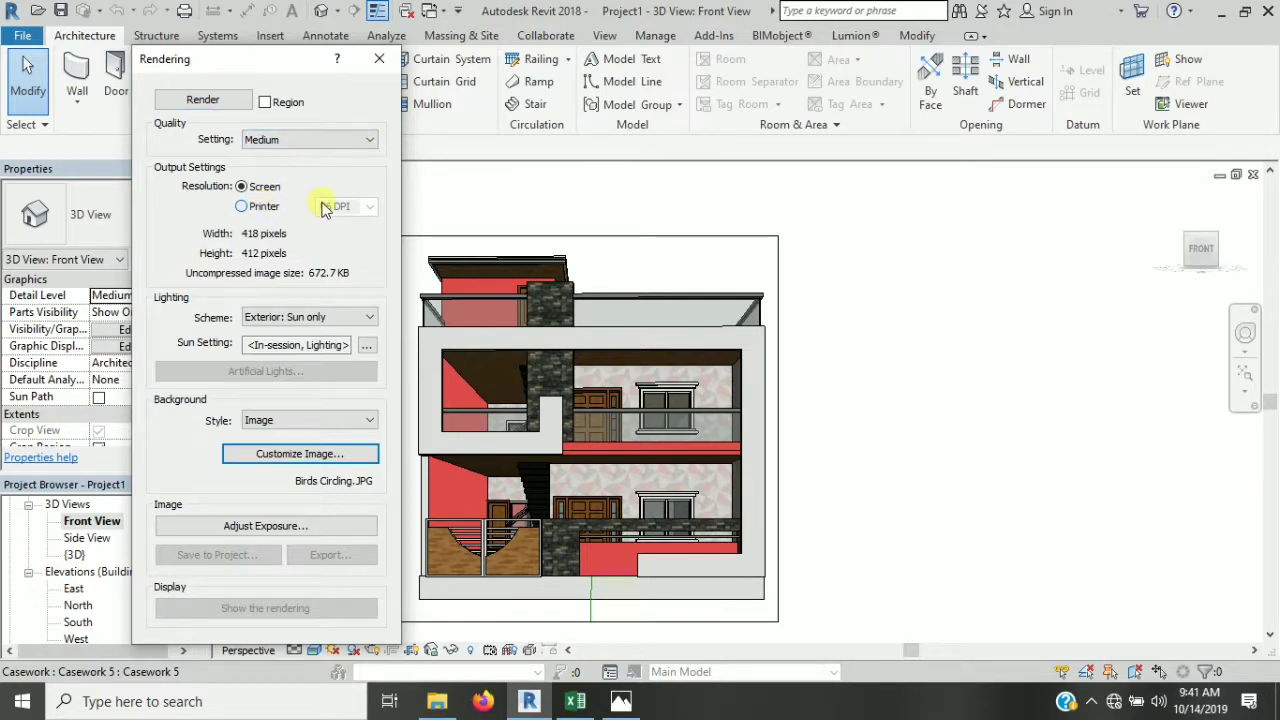
{"action": "left_click", "coordinate": [242, 207]}
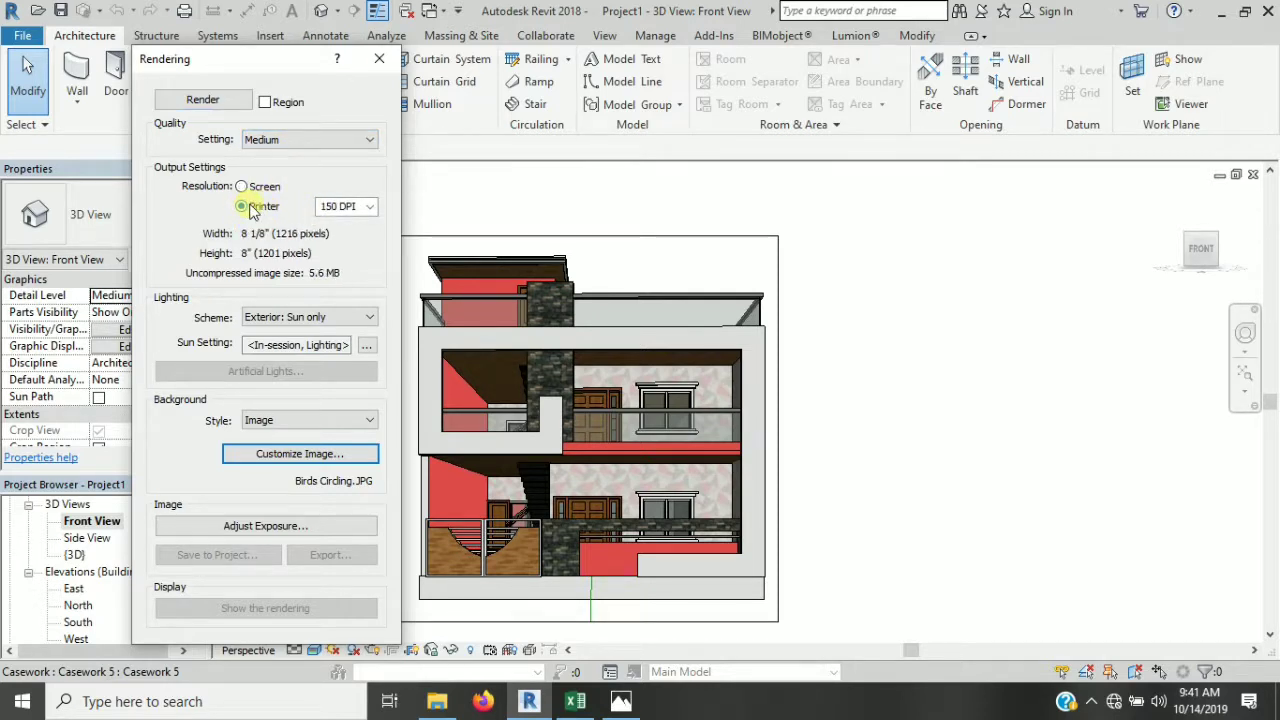
{"action": "left_click", "coordinate": [370, 207]}
{"action": "left_click", "coordinate": [338, 248]}
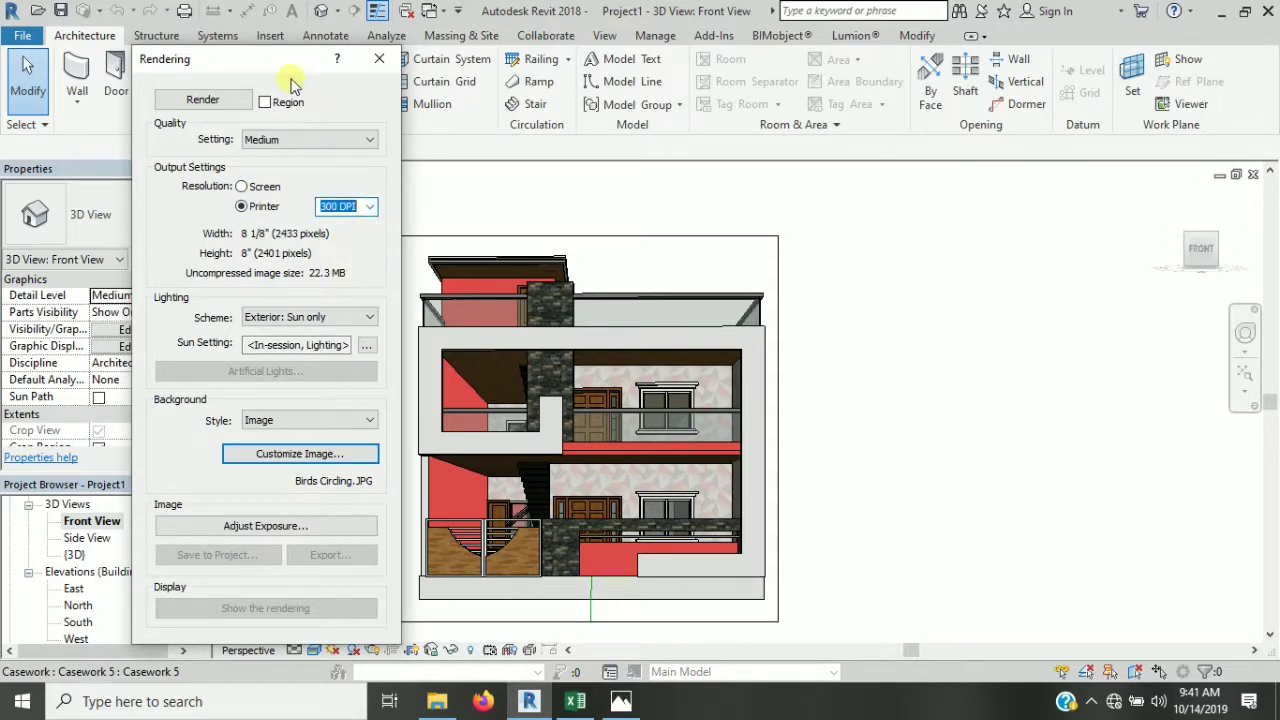
{"action": "left_click_drag", "start_coordinate": [272, 58], "coordinate": [185, 35]}
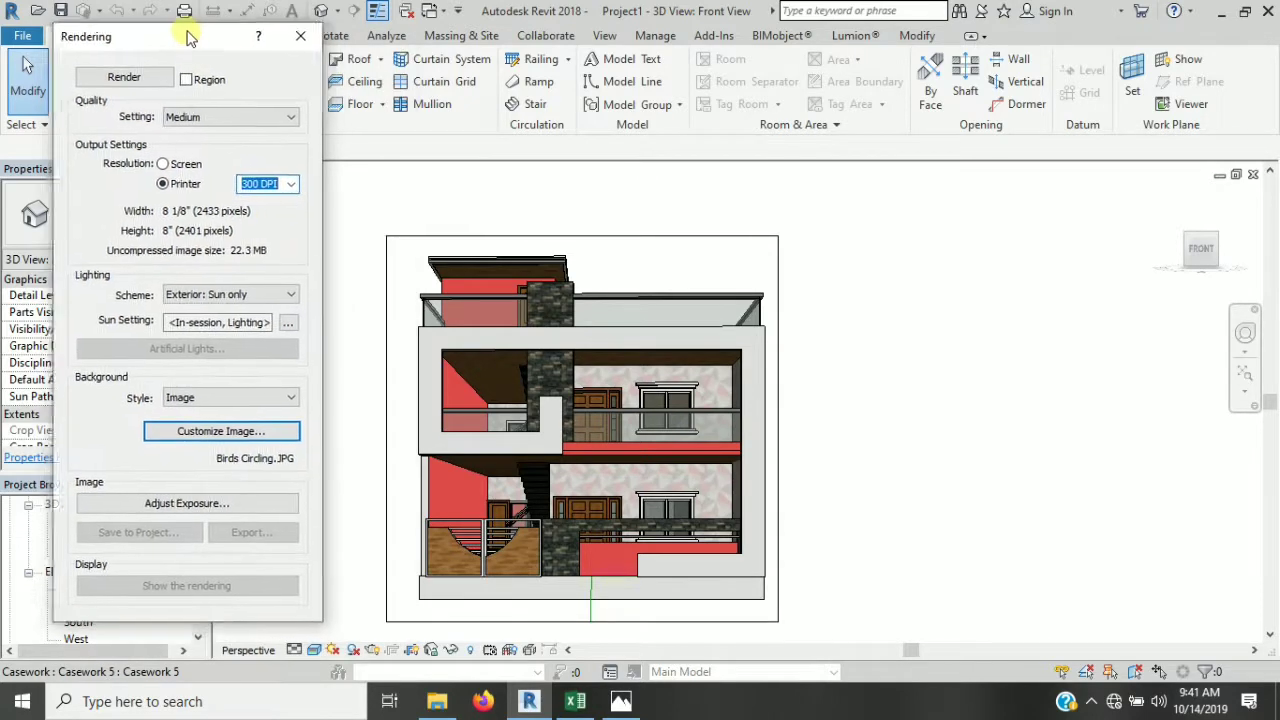
{"action": "left_click", "coordinate": [228, 293]}
{"action": "left_click", "coordinate": [228, 293]}
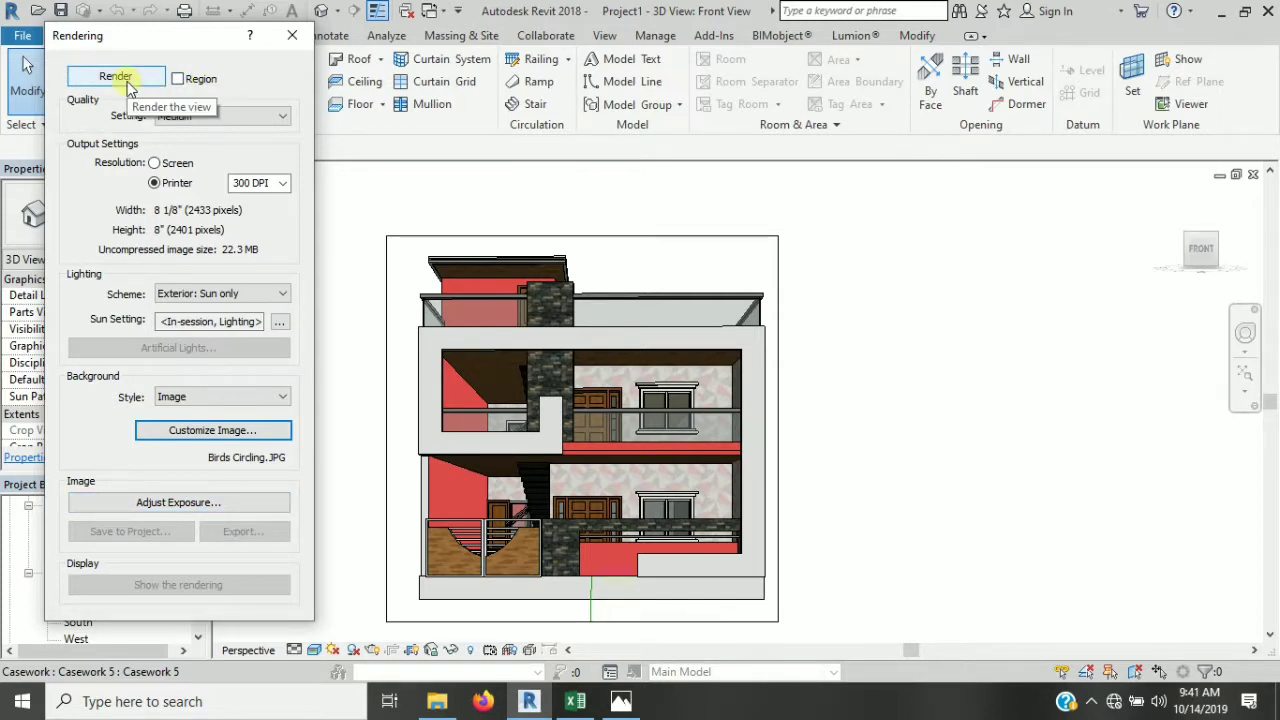
Step: Render the front view with the Birds Circling background and zoom around the finished image
{"action": "left_click", "coordinate": [127, 84]}
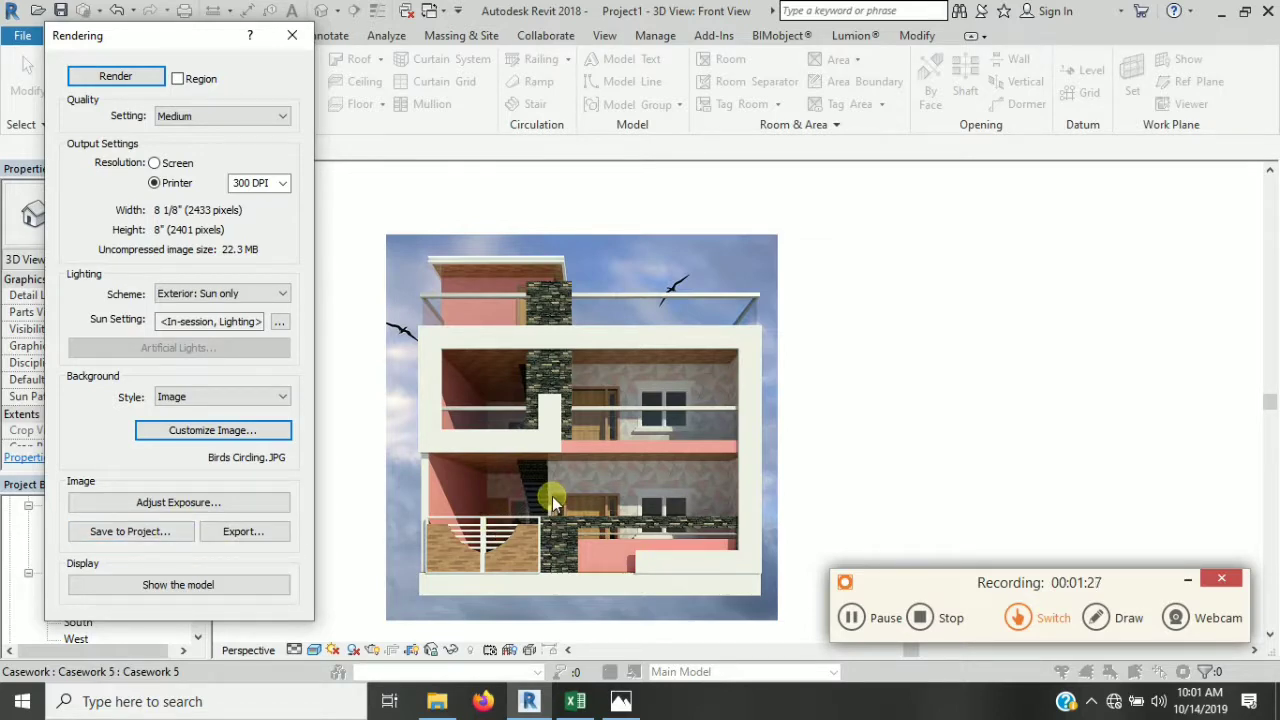
{"action": "scroll", "coordinate": [552, 496], "scroll_direction": "up", "scroll_amount": 3}
{"action": "scroll", "coordinate": [540, 345], "scroll_direction": "up", "scroll_amount": 5}
{"action": "scroll", "coordinate": [540, 345], "scroll_direction": "up", "scroll_amount": 1}
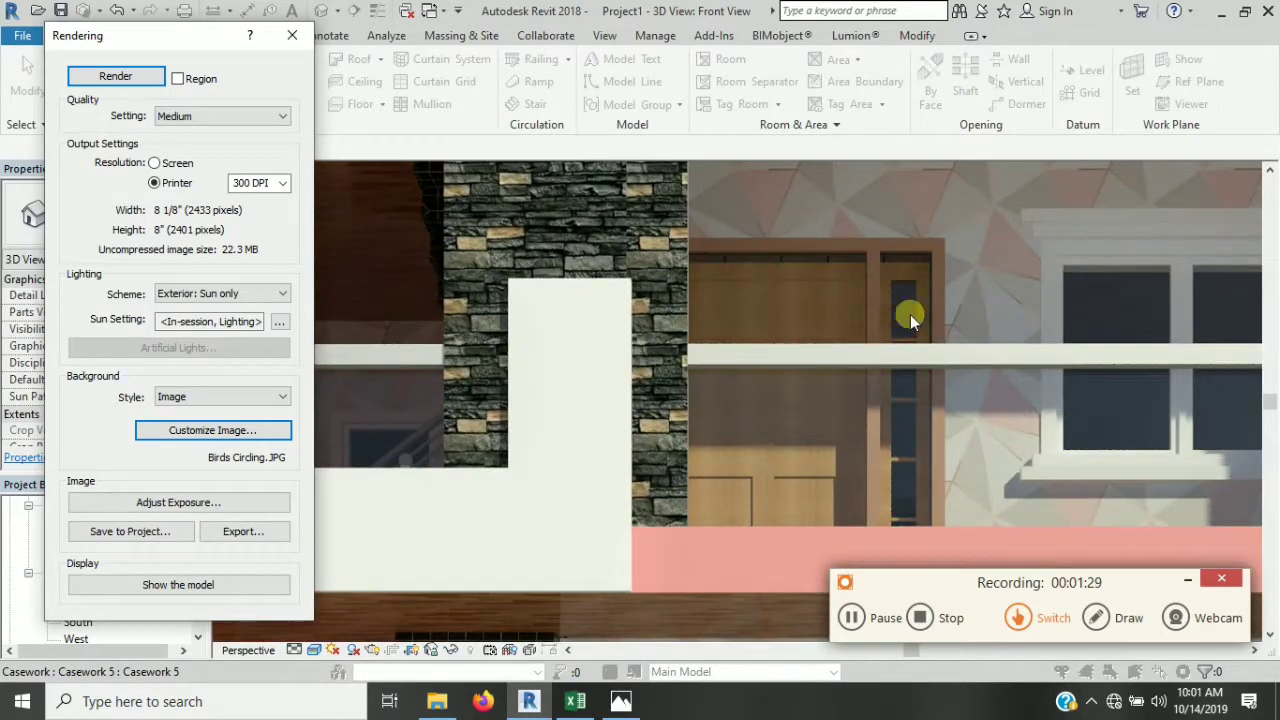
{"action": "scroll", "coordinate": [675, 425], "scroll_direction": "down", "scroll_amount": 5}
{"action": "scroll", "coordinate": [683, 545], "scroll_direction": "up", "scroll_amount": 5}
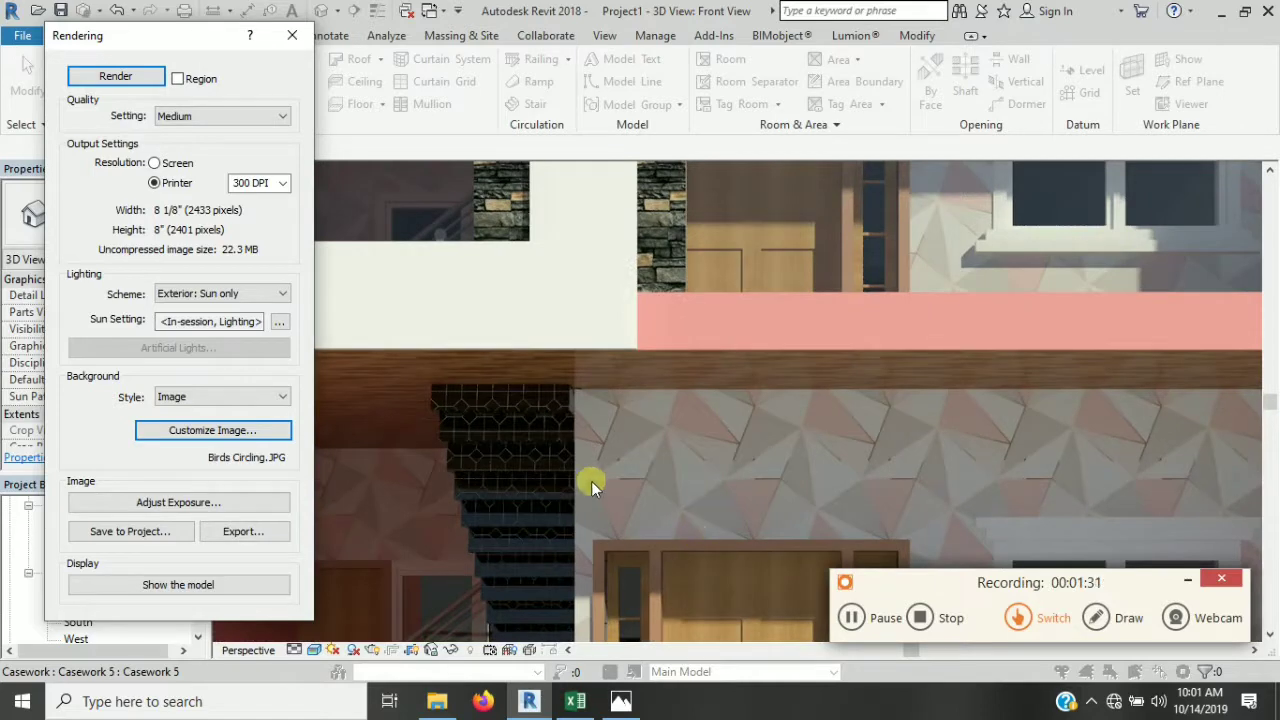
{"action": "scroll", "coordinate": [595, 480], "scroll_direction": "down", "scroll_amount": 2}
{"action": "scroll", "coordinate": [604, 479], "scroll_direction": "down", "scroll_amount": 2}
{"action": "scroll", "coordinate": [604, 479], "scroll_direction": "down", "scroll_amount": 1}
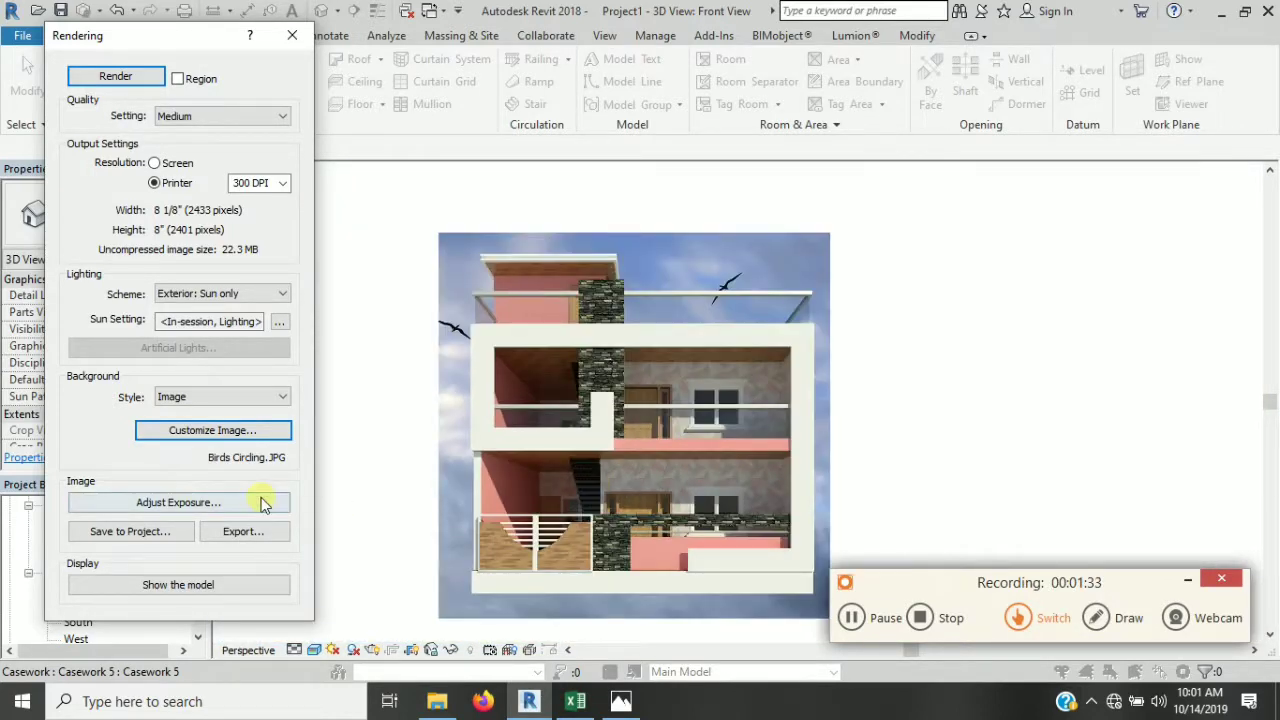
{"action": "scroll", "coordinate": [772, 388], "scroll_direction": "up", "scroll_amount": 2}
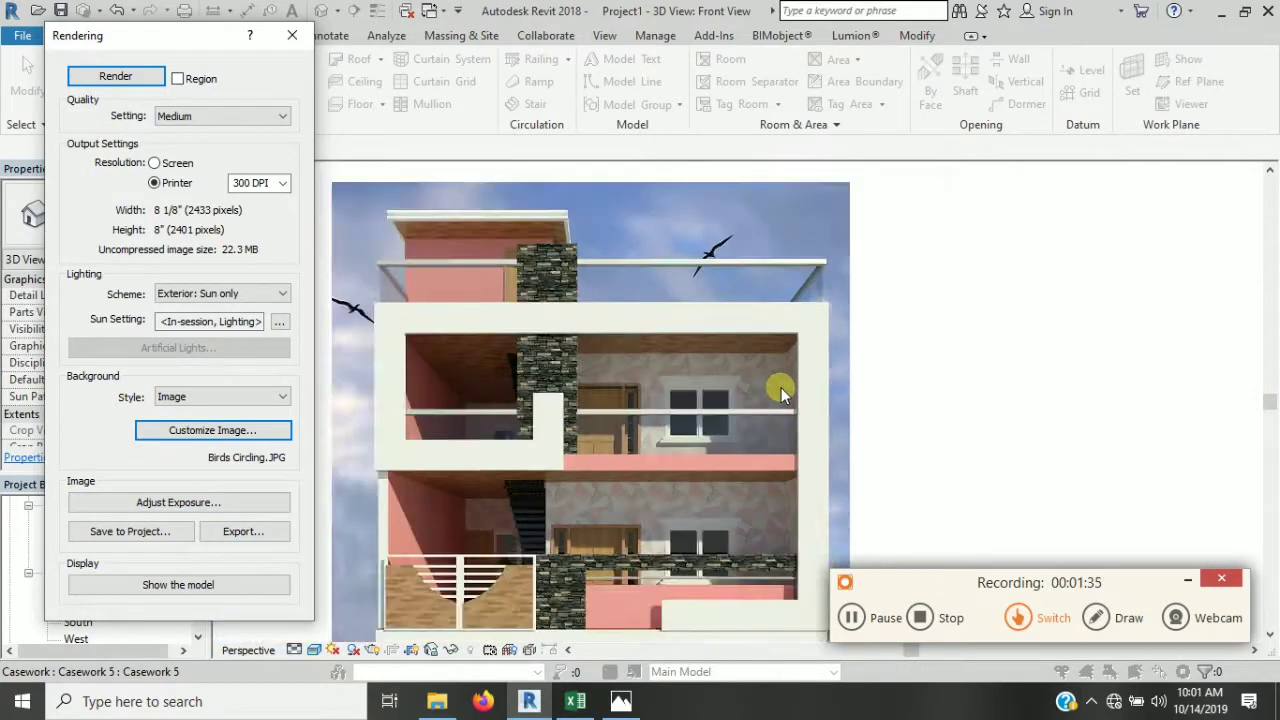
{"action": "scroll", "coordinate": [700, 390], "scroll_direction": "down", "scroll_amount": 3}
{"action": "scroll", "coordinate": [620, 390], "scroll_direction": "up", "scroll_amount": 5}
{"action": "scroll", "coordinate": [770, 375], "scroll_direction": "up", "scroll_amount": 1}
{"action": "scroll", "coordinate": [600, 375], "scroll_direction": "up", "scroll_amount": 1}
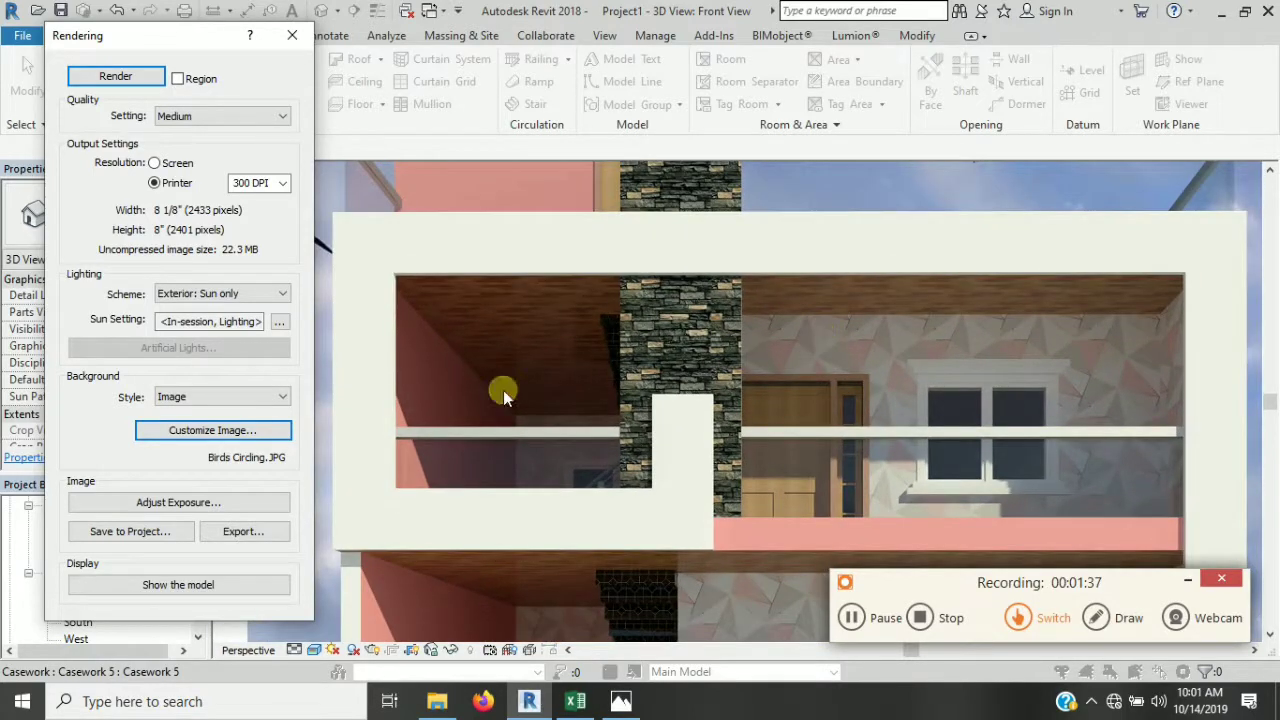
{"action": "scroll", "coordinate": [470, 360], "scroll_direction": "down", "scroll_amount": 1}
{"action": "scroll", "coordinate": [537, 422], "scroll_direction": "down", "scroll_amount": 2}
{"action": "scroll", "coordinate": [540, 421], "scroll_direction": "up", "scroll_amount": 1}
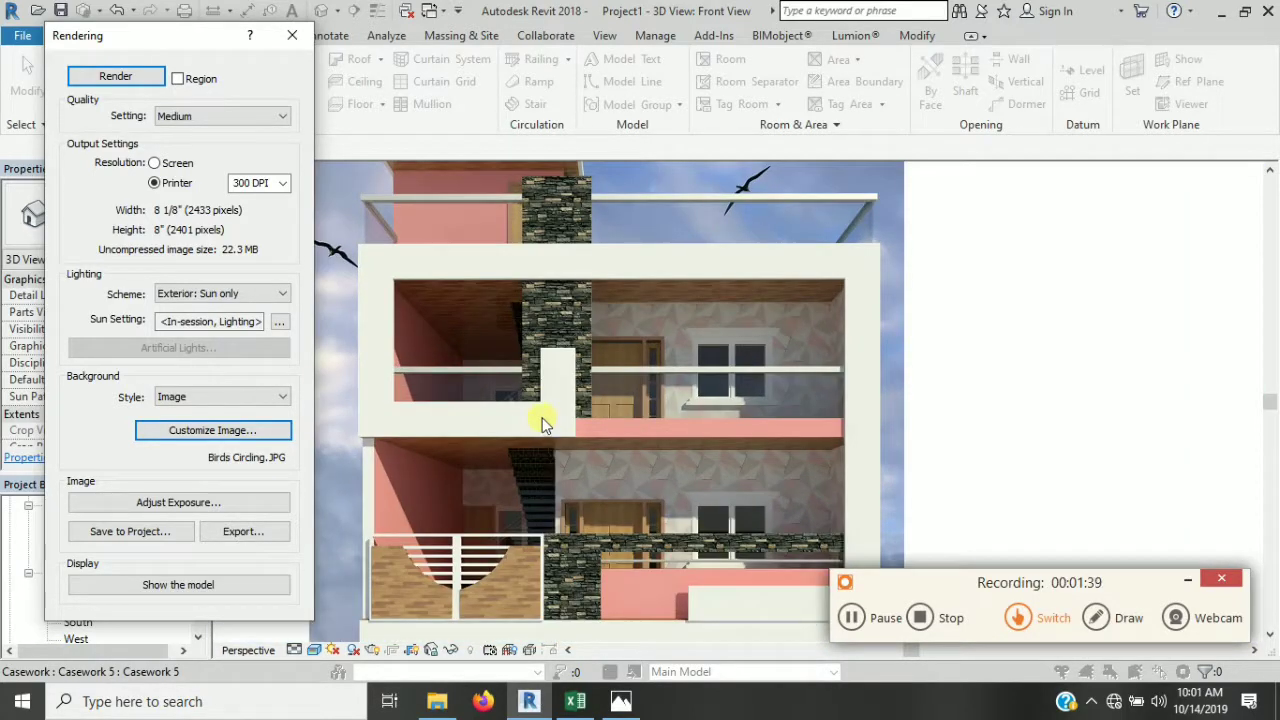
{"action": "scroll", "coordinate": [542, 417], "scroll_direction": "down", "scroll_amount": 1}
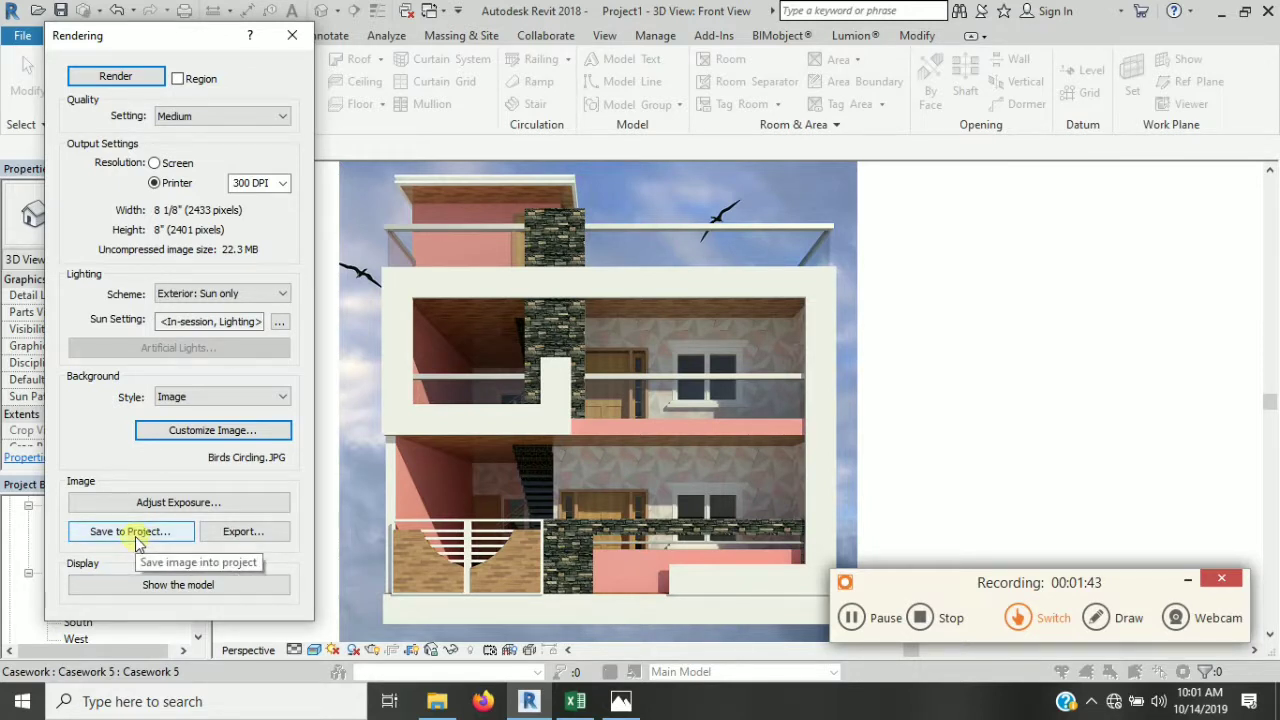
Step: Save the rendered image to the project as Render1 and close the Rendering dialog
{"action": "left_click", "coordinate": [137, 541]}
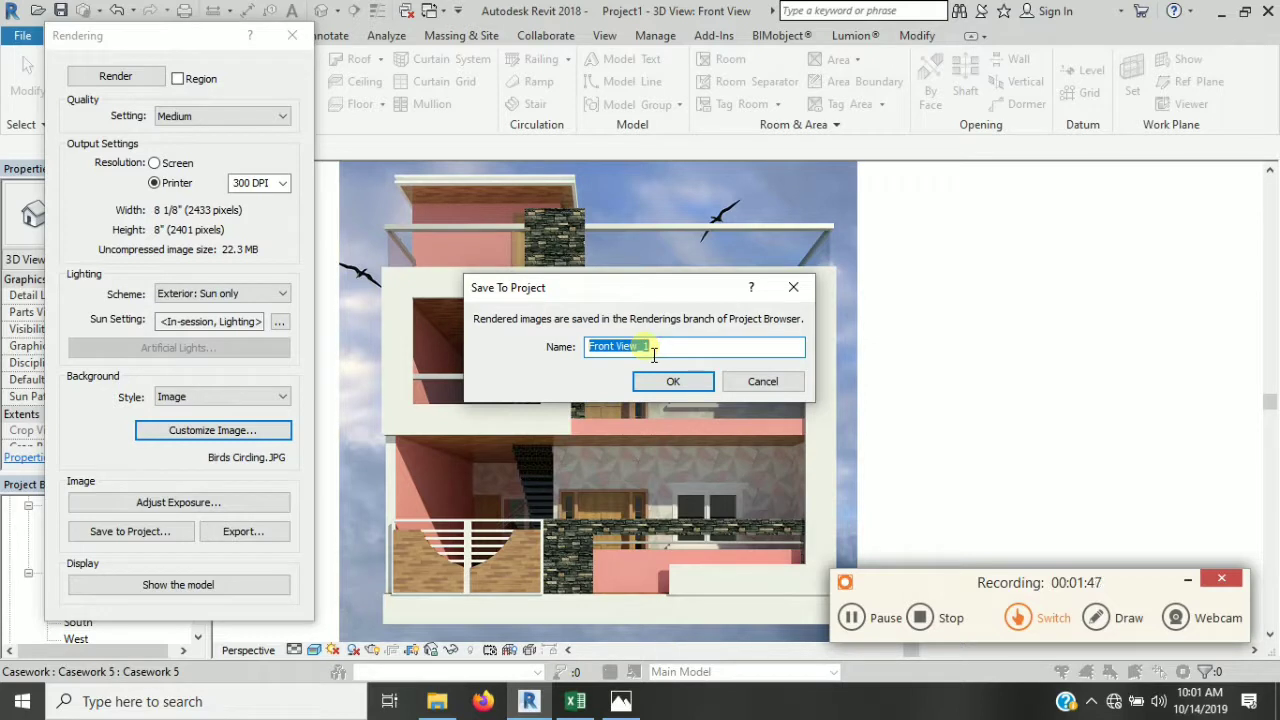
{"action": "type", "text": "Render"}
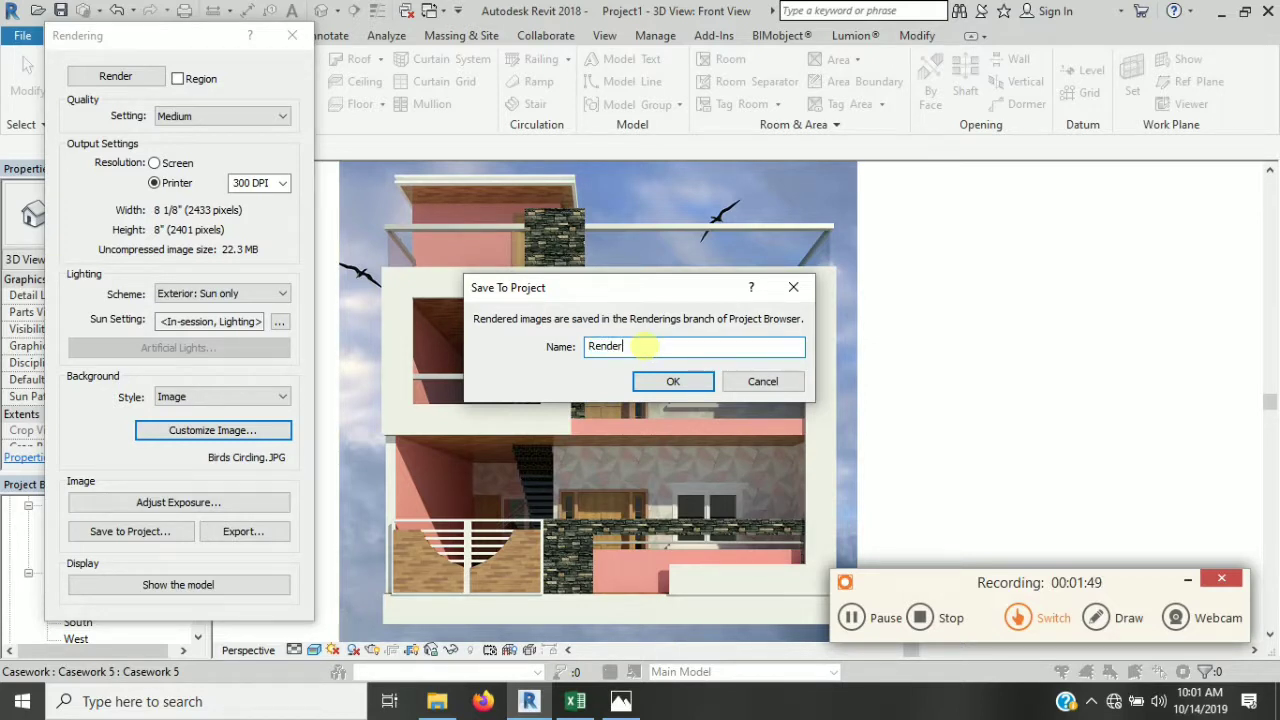
{"action": "left_click", "coordinate": [672, 381]}
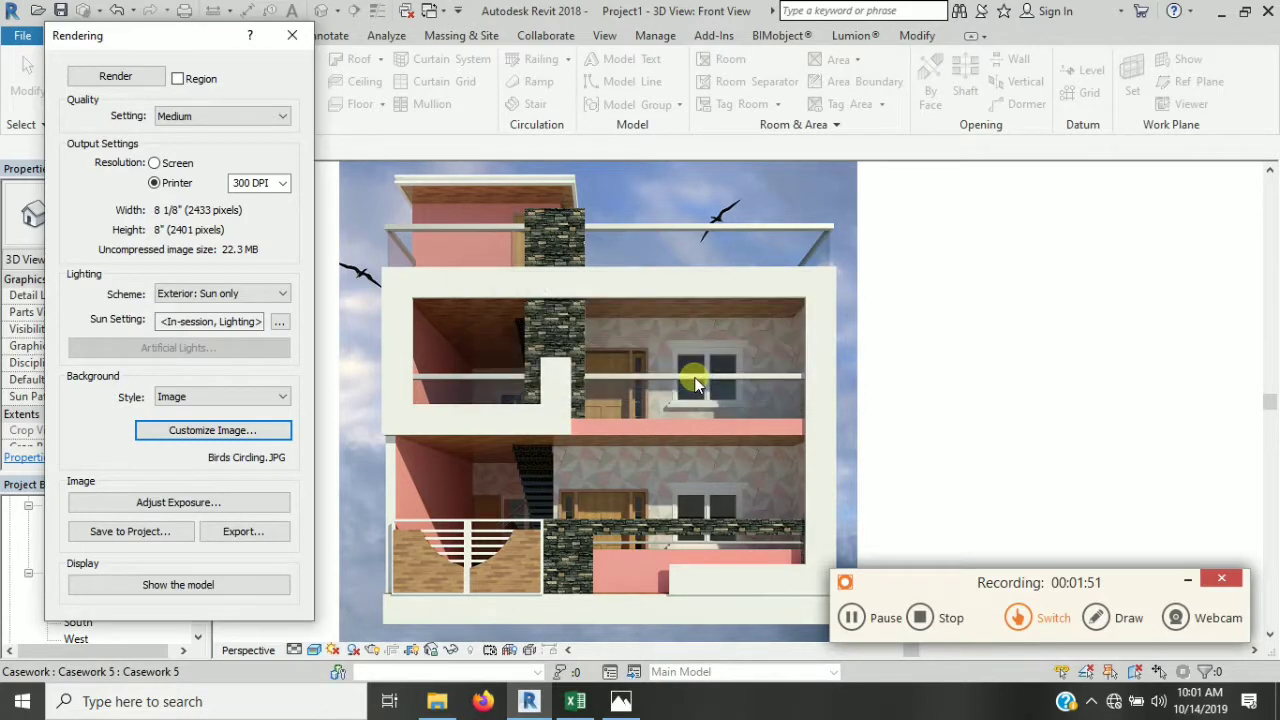
{"action": "left_click", "coordinate": [291, 35]}
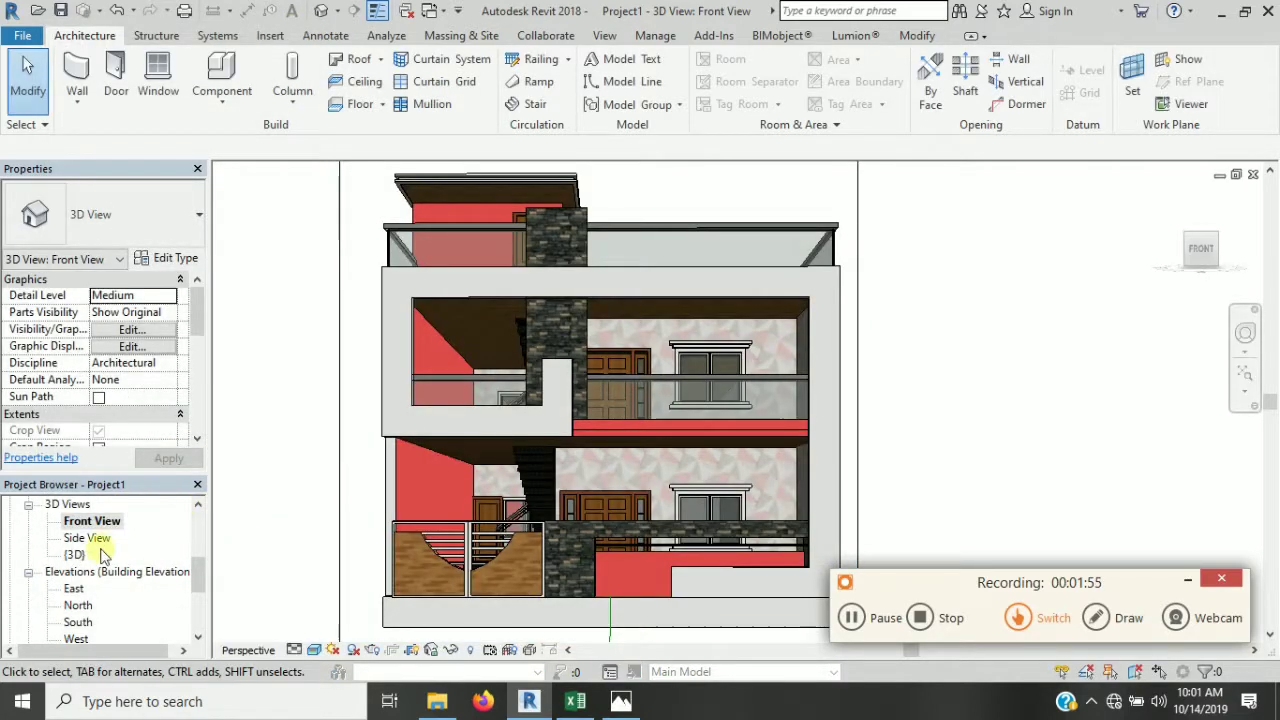
Step: Open the Render1 view from the Renderings group in the Project Browser
{"action": "scroll", "coordinate": [63, 560], "scroll_direction": "down", "scroll_amount": 1}
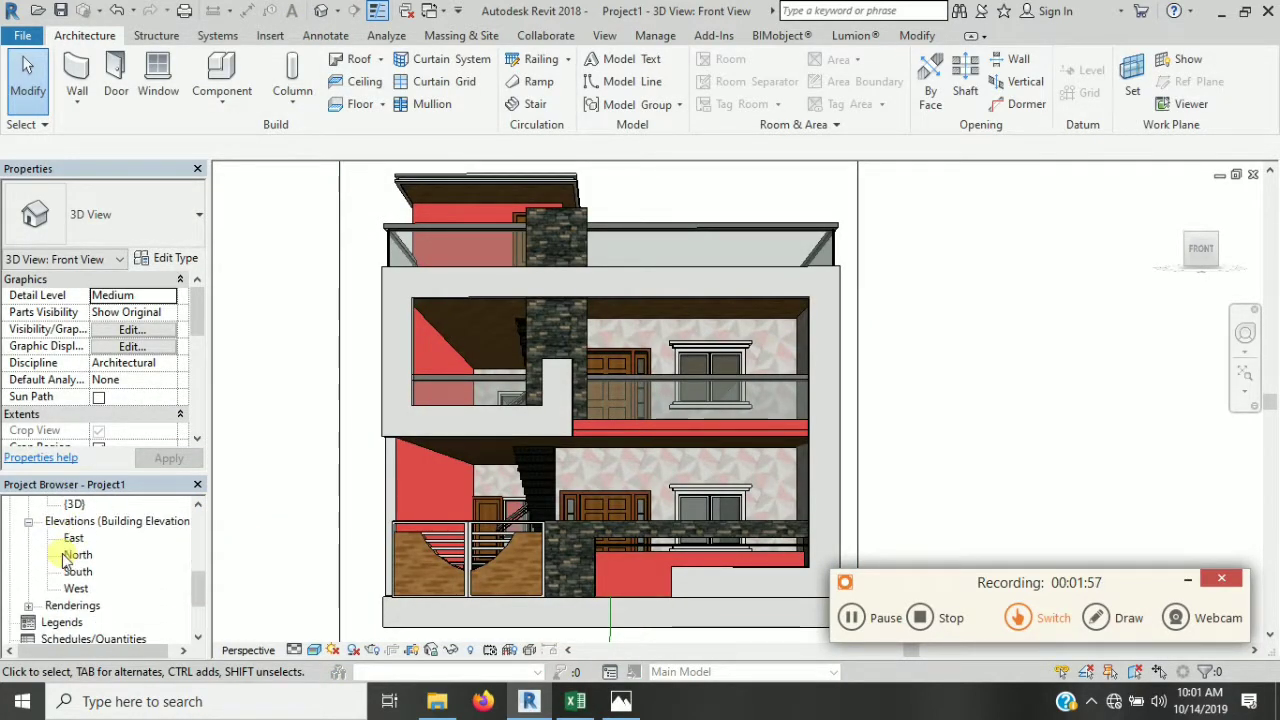
{"action": "scroll", "coordinate": [63, 560], "scroll_direction": "down", "scroll_amount": 2}
{"action": "scroll", "coordinate": [60, 565], "scroll_direction": "down", "scroll_amount": 1}
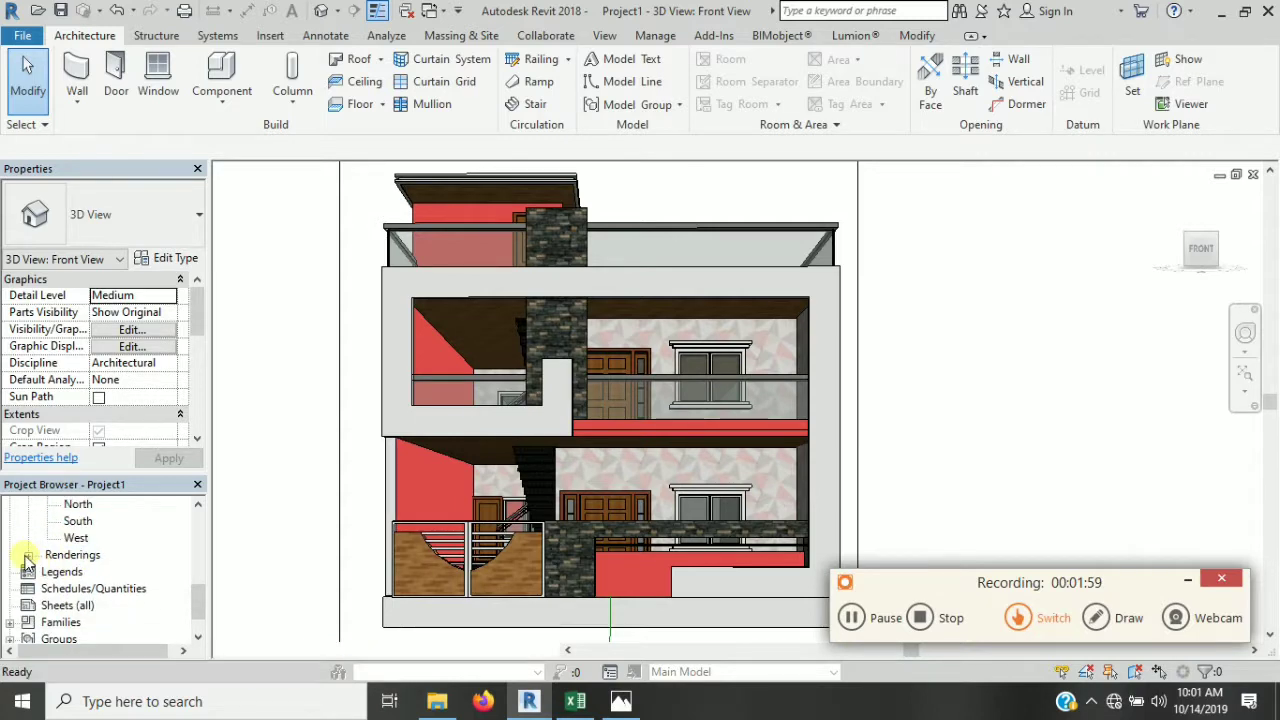
{"action": "left_click", "coordinate": [28, 556]}
{"action": "double_click", "coordinate": [80, 571]}
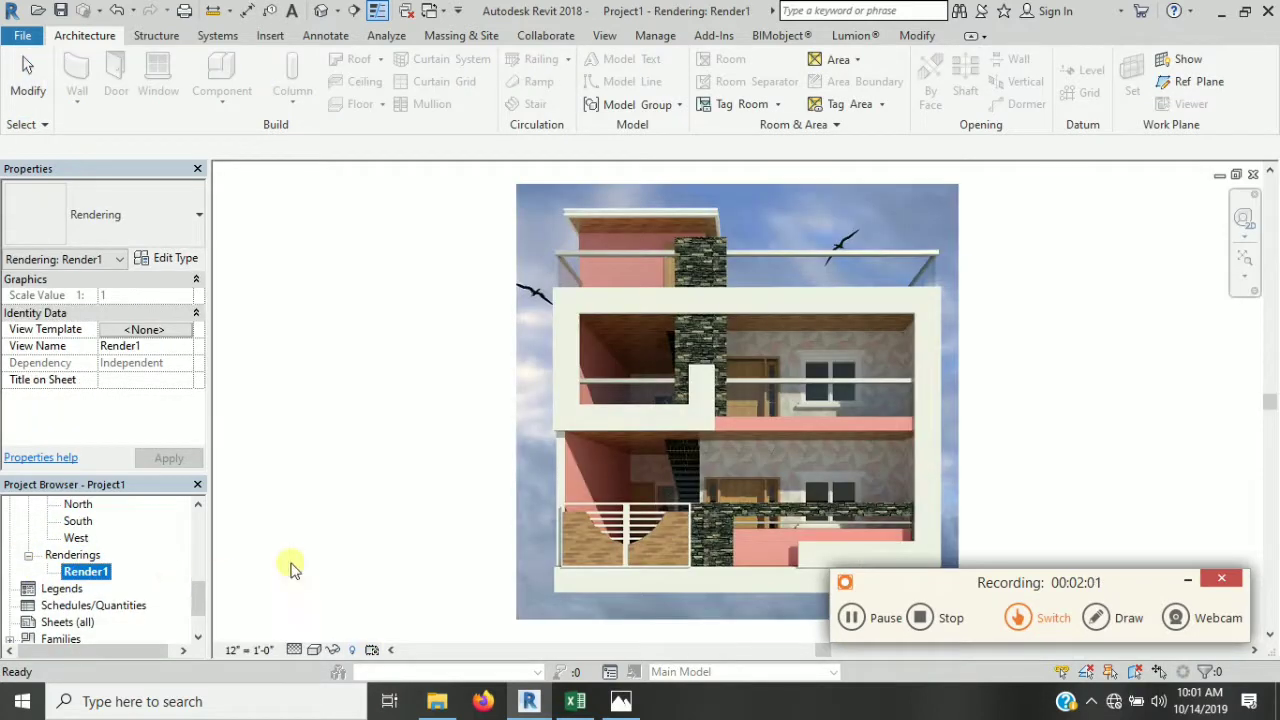
{"action": "scroll", "coordinate": [827, 454], "scroll_direction": "up", "scroll_amount": 2}
{"action": "scroll", "coordinate": [810, 435], "scroll_direction": "up", "scroll_amount": 2}
{"action": "scroll", "coordinate": [796, 418], "scroll_direction": "up", "scroll_amount": 1}
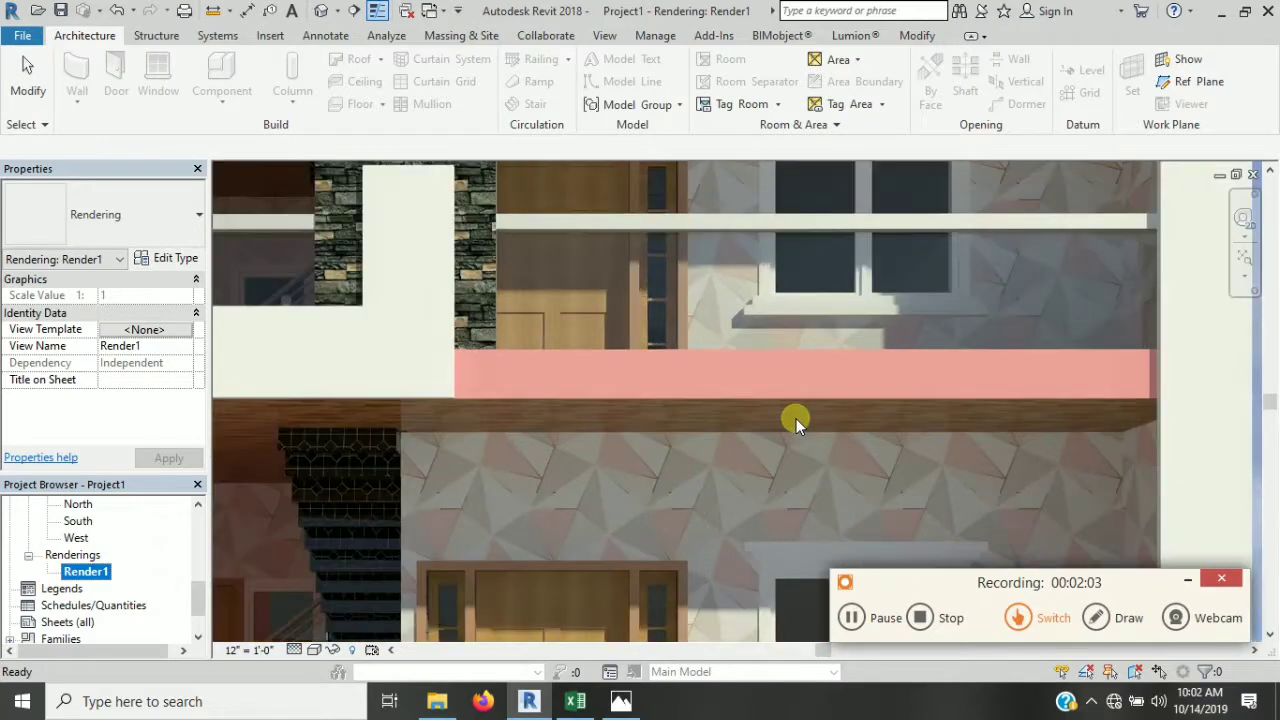
{"action": "scroll", "coordinate": [796, 418], "scroll_direction": "down", "scroll_amount": 3}
{"action": "scroll", "coordinate": [796, 417], "scroll_direction": "down", "scroll_amount": 2}
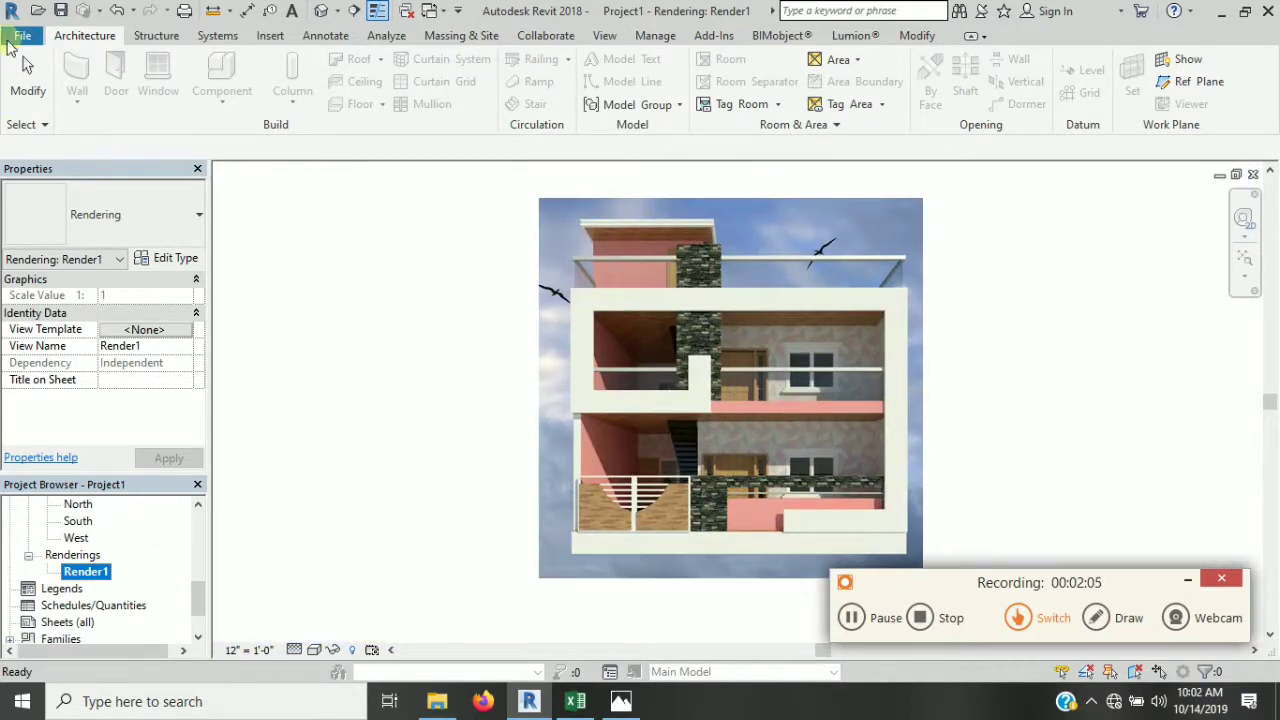
Step: Start a File > Export > Image export with the output file set to Project1 on the Desktop
{"action": "left_click", "coordinate": [22, 38]}
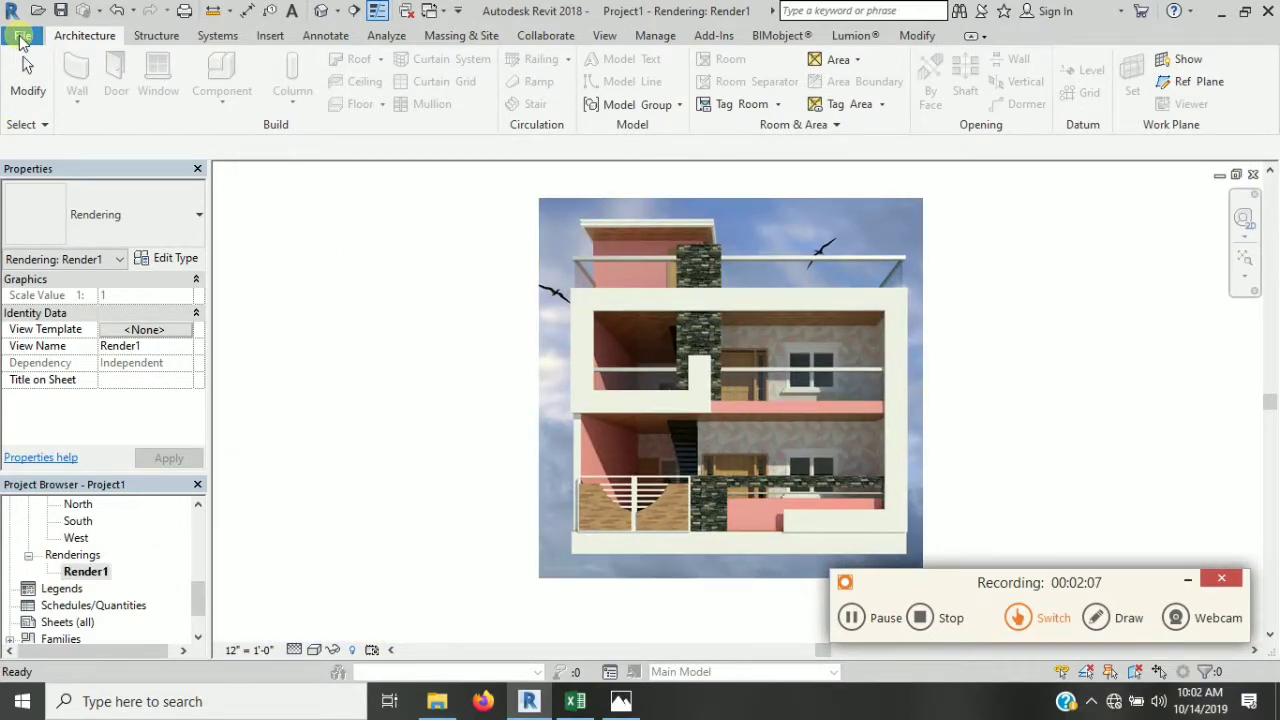
{"action": "left_click", "coordinate": [22, 38]}
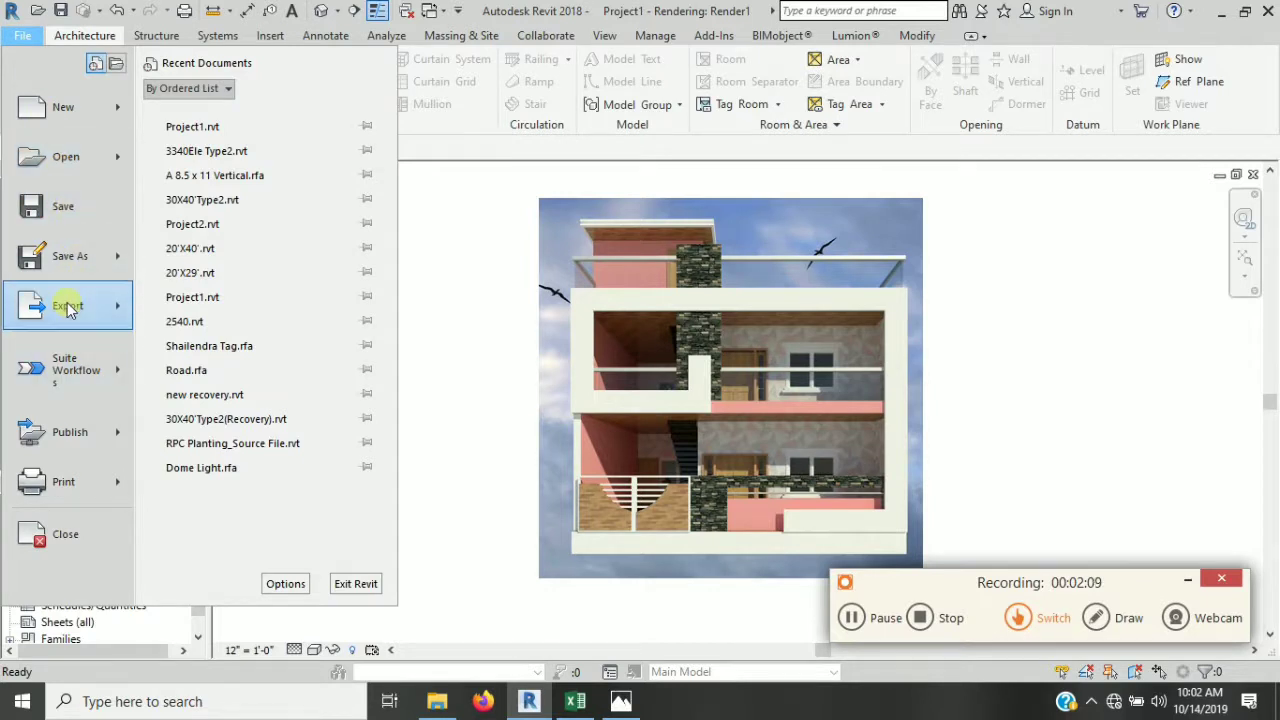
{"action": "mouse_move", "coordinate": [68, 306]}
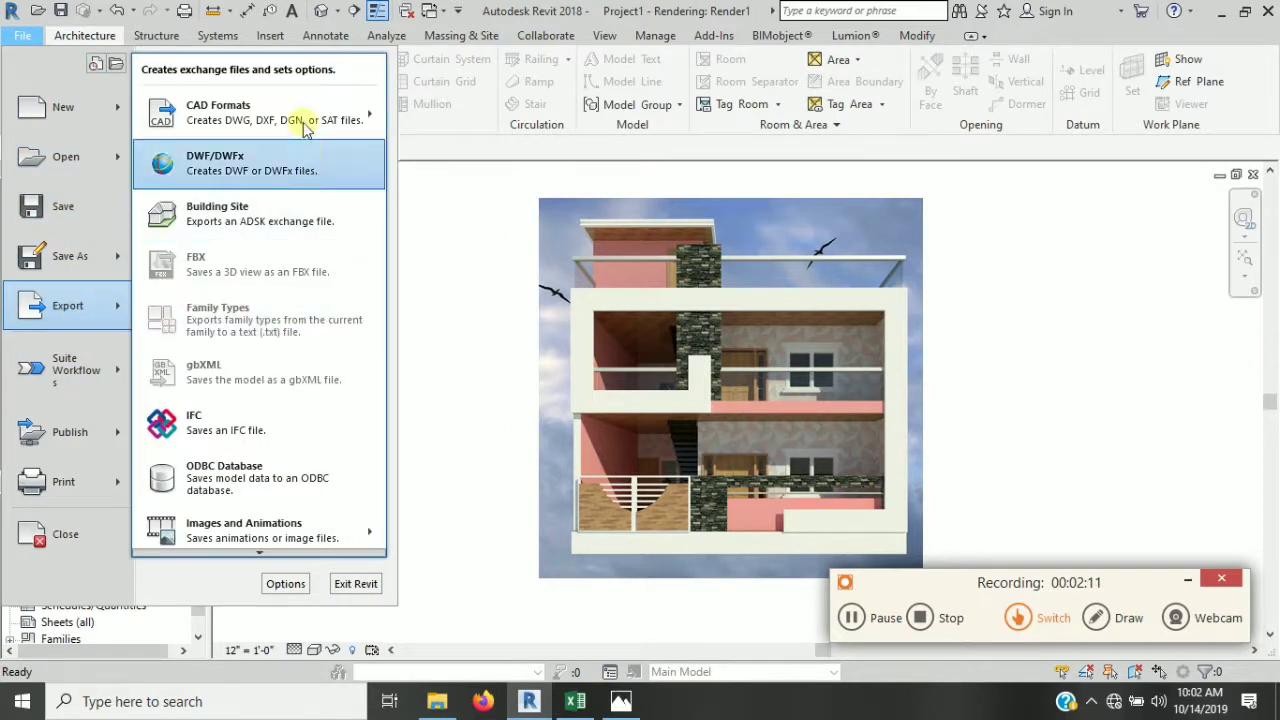
{"action": "mouse_move", "coordinate": [258, 528]}
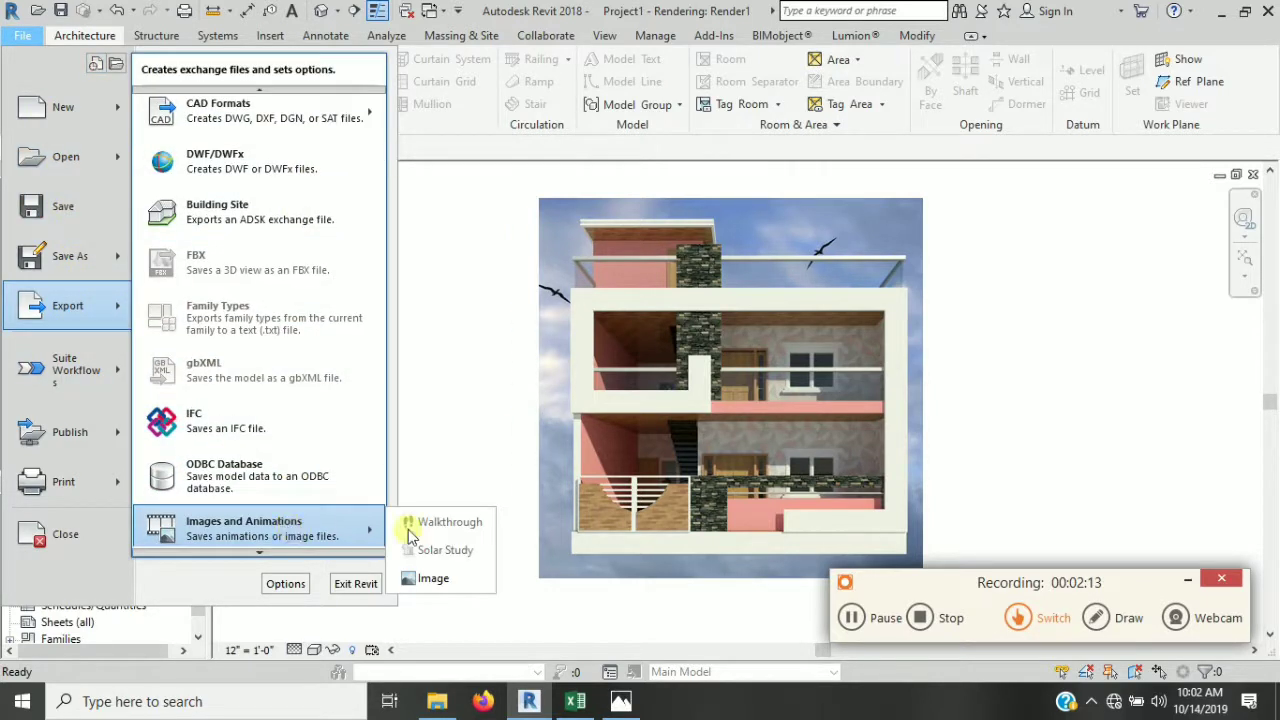
{"action": "left_click", "coordinate": [441, 582]}
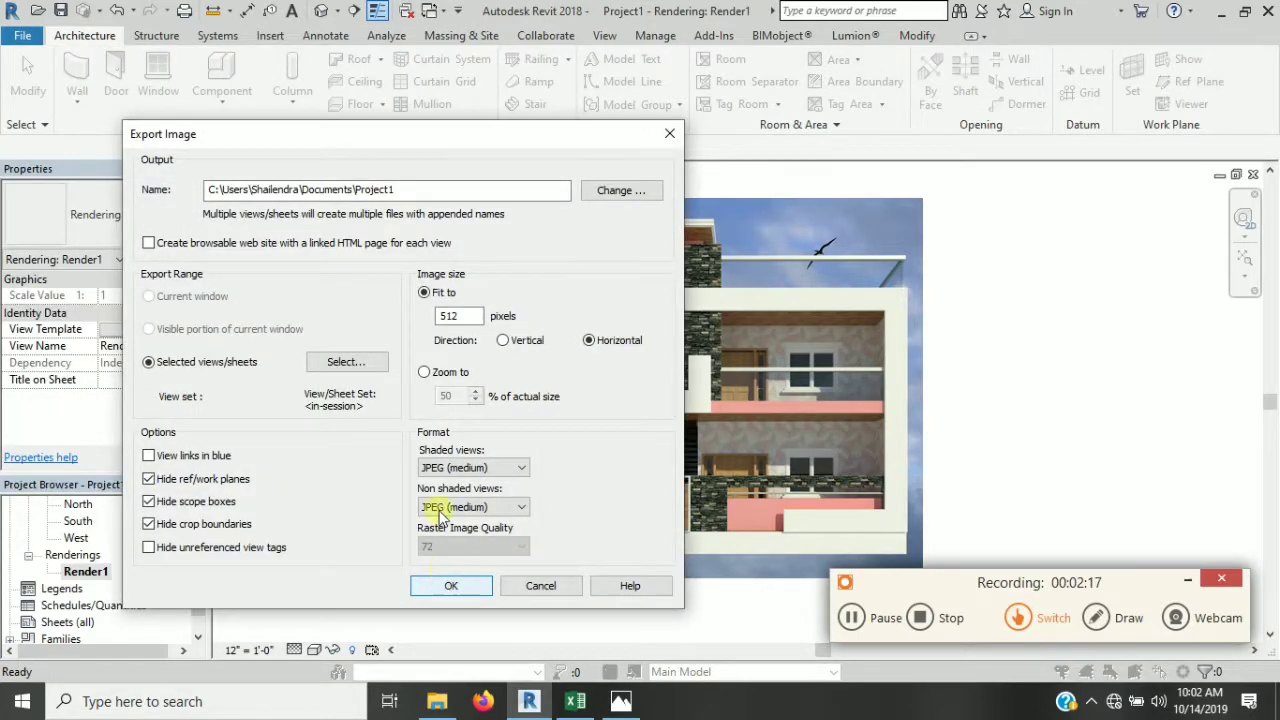
{"action": "left_click", "coordinate": [622, 191]}
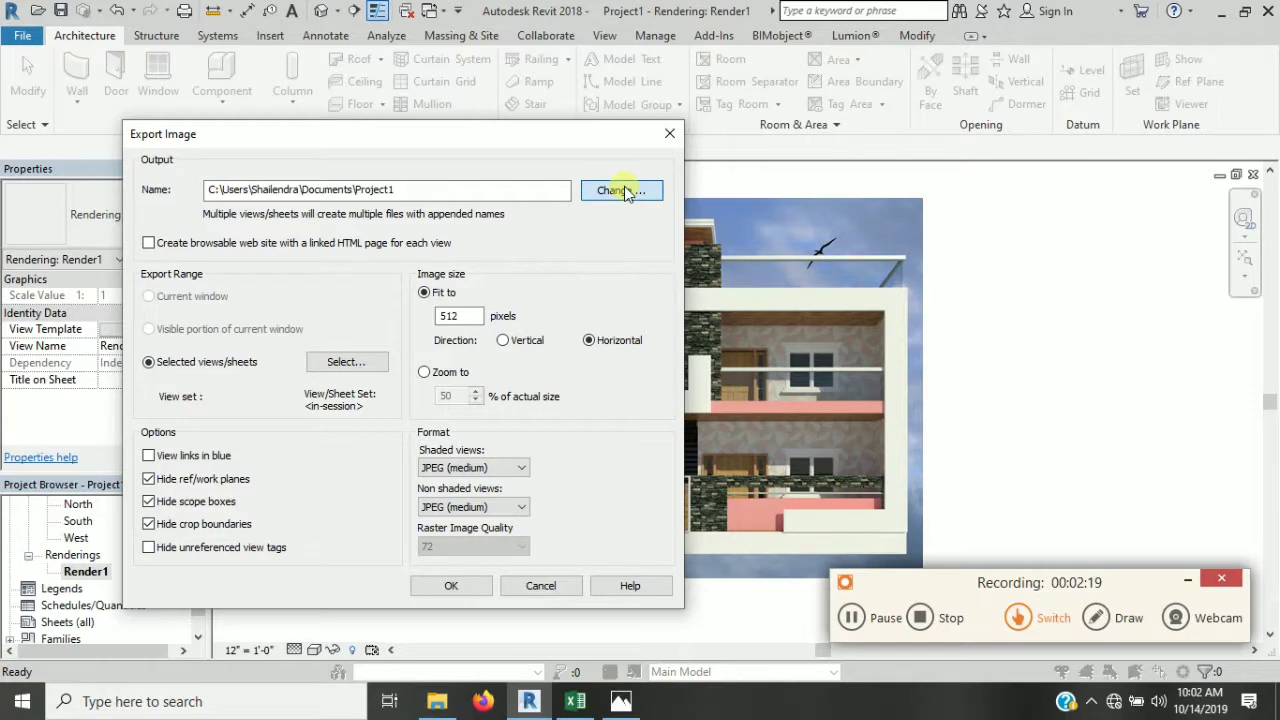
{"action": "left_click", "coordinate": [624, 191]}
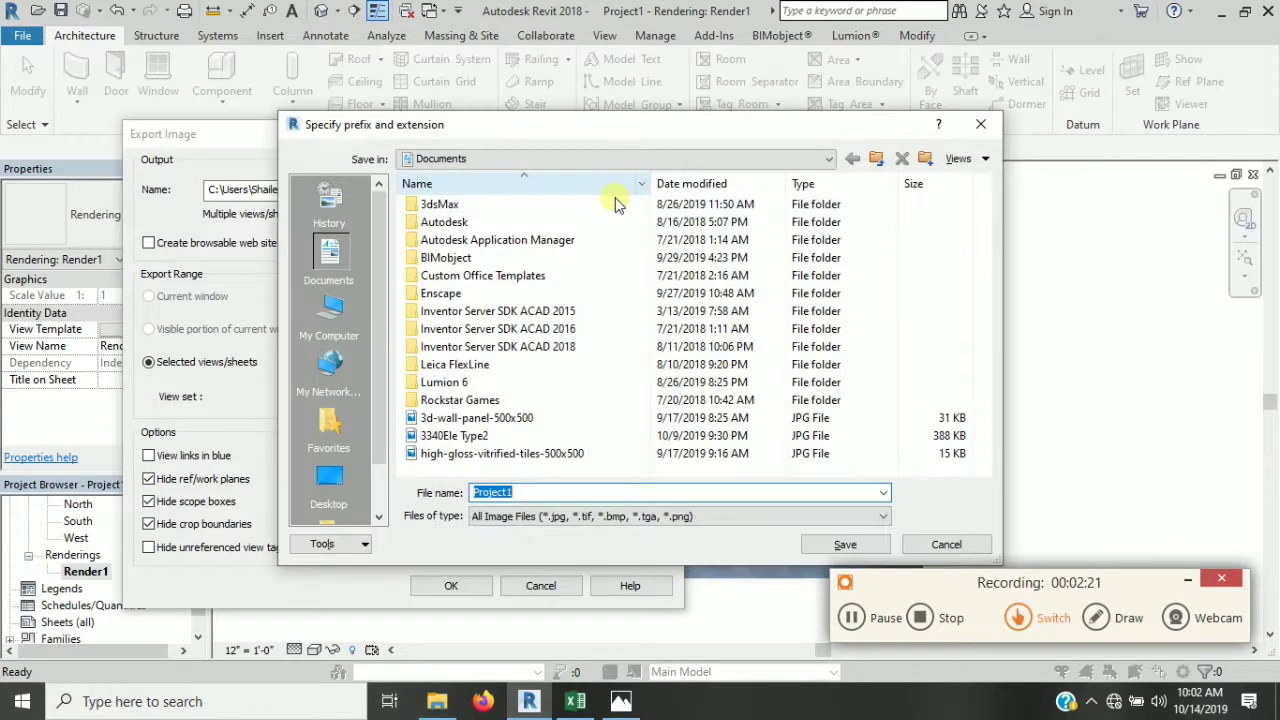
{"action": "left_click", "coordinate": [329, 482]}
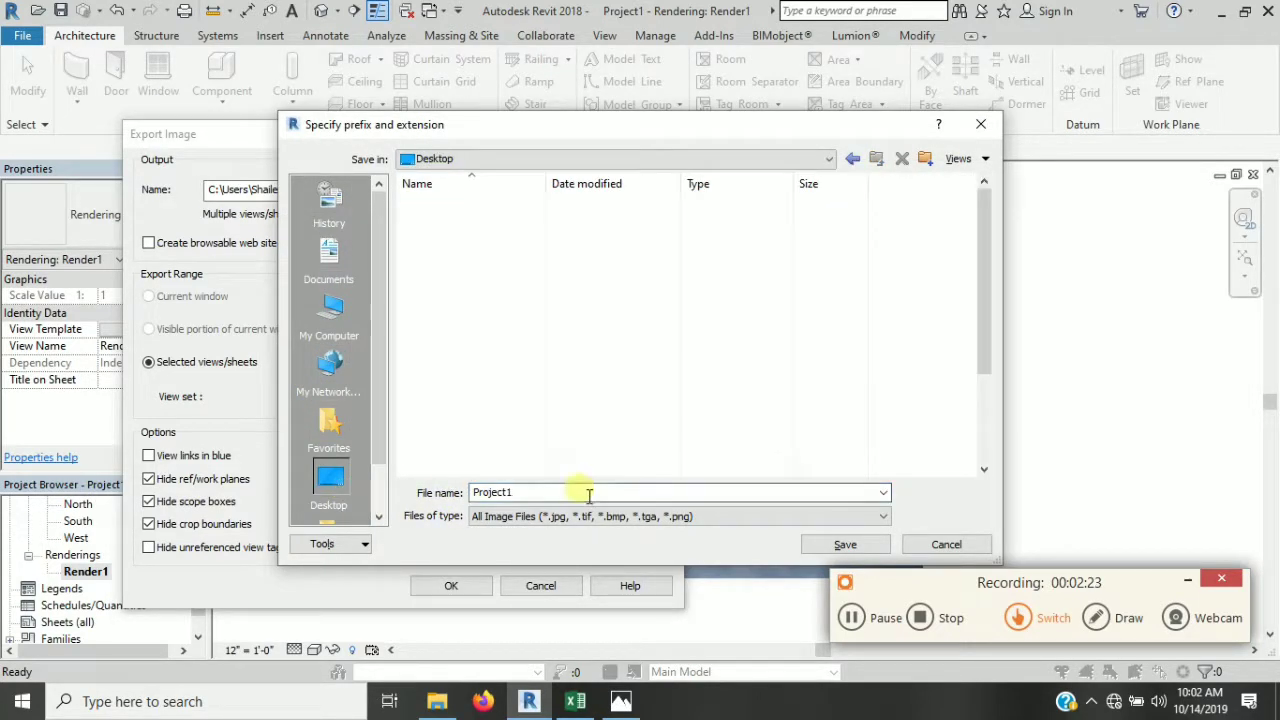
{"action": "left_click", "coordinate": [845, 544]}
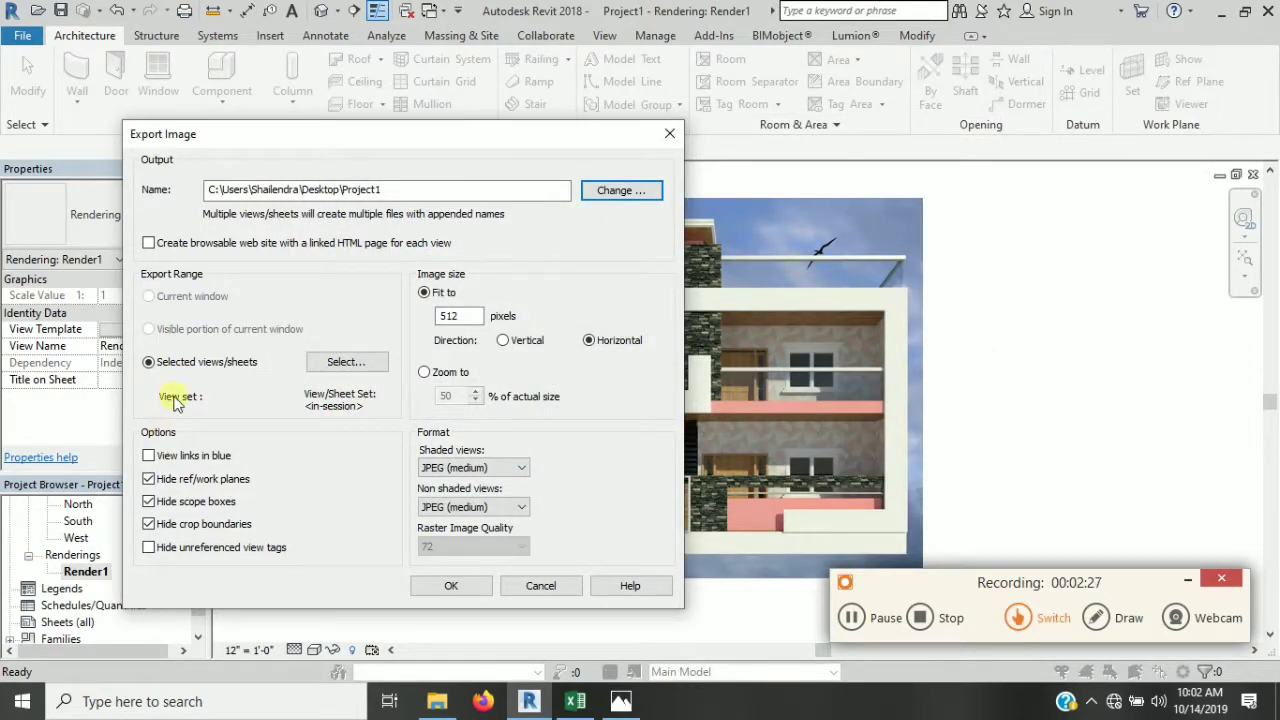
Step: Choose Rendering: Render1 as the only view to export, without saving the view set
{"action": "left_click", "coordinate": [345, 362]}
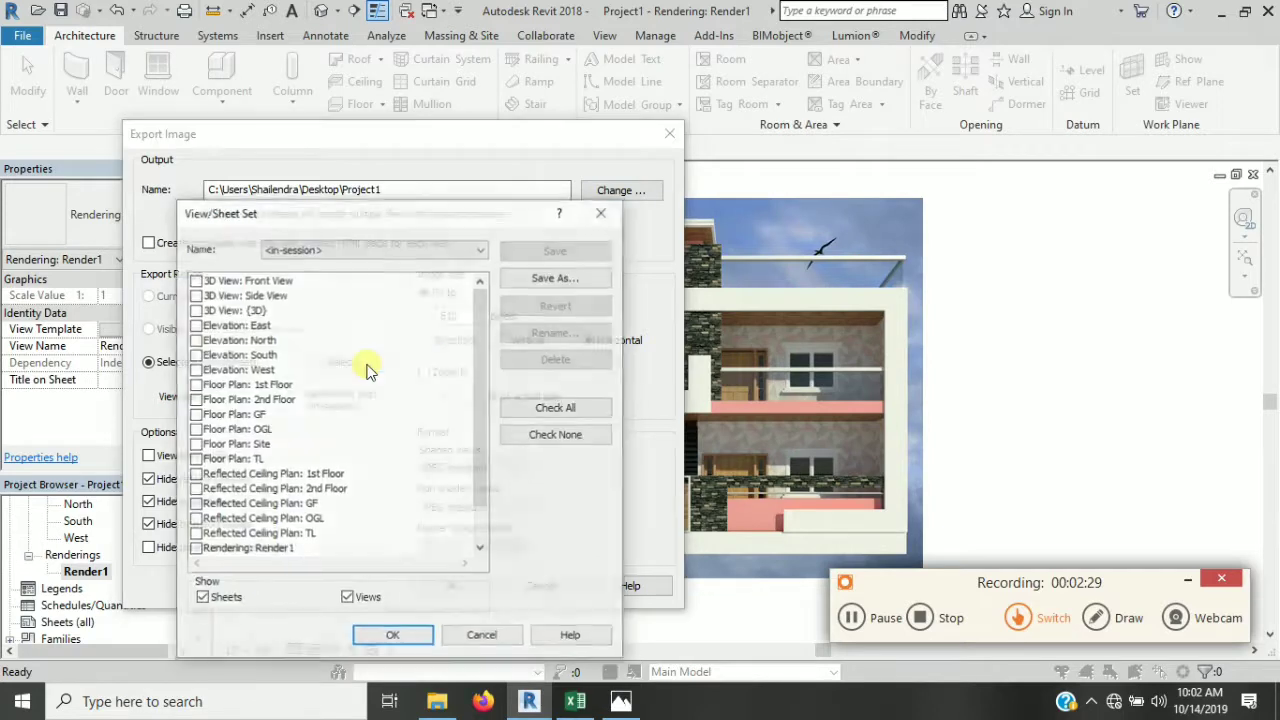
{"action": "left_click", "coordinate": [194, 550]}
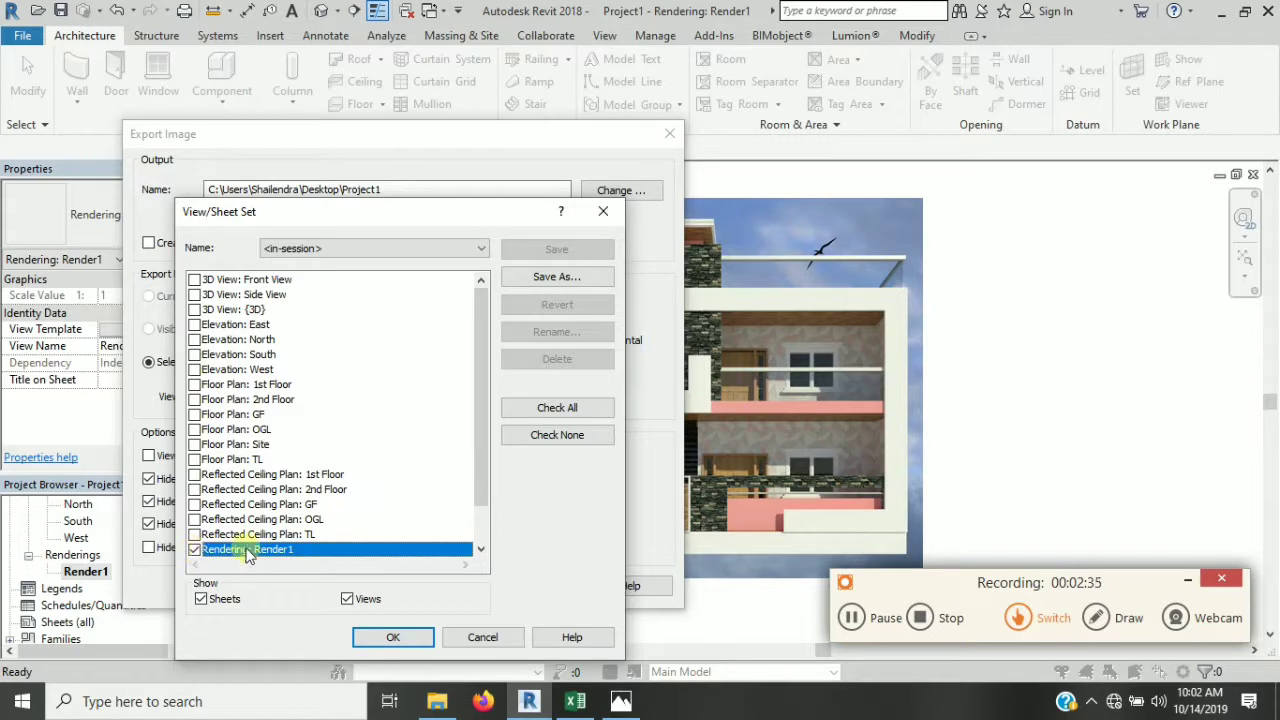
{"action": "left_click", "coordinate": [379, 647]}
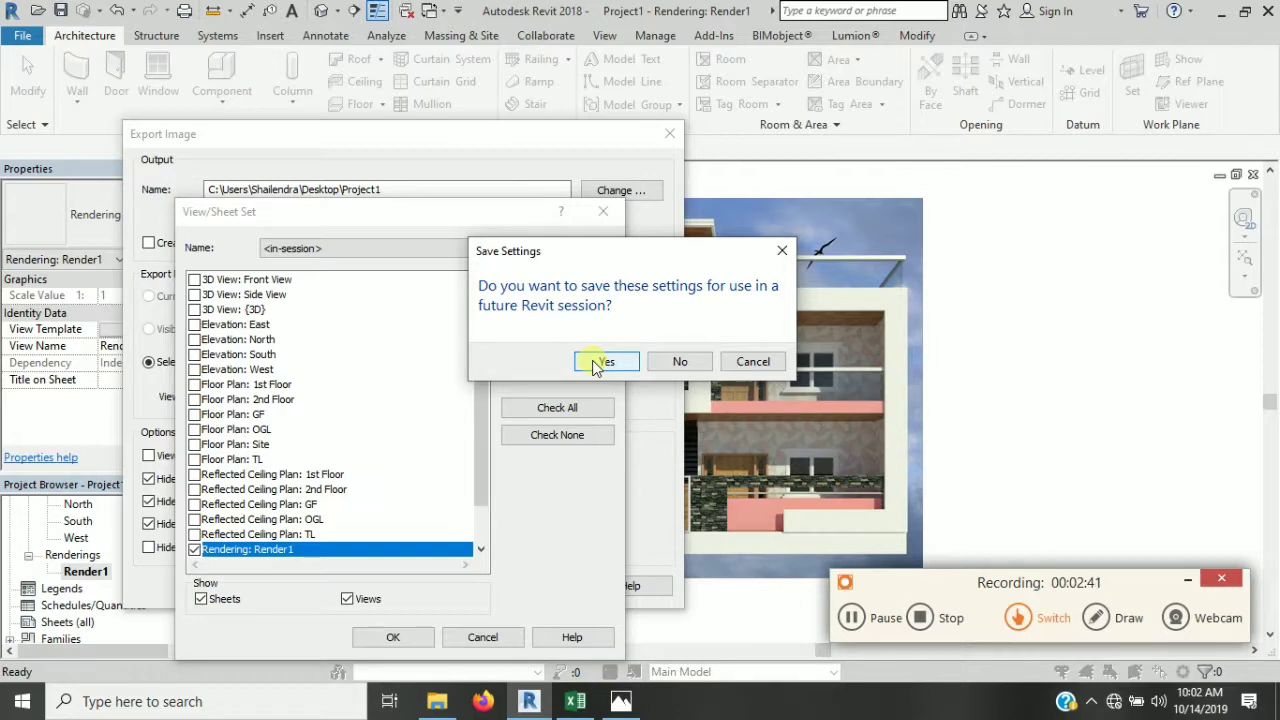
{"action": "left_click", "coordinate": [678, 362]}
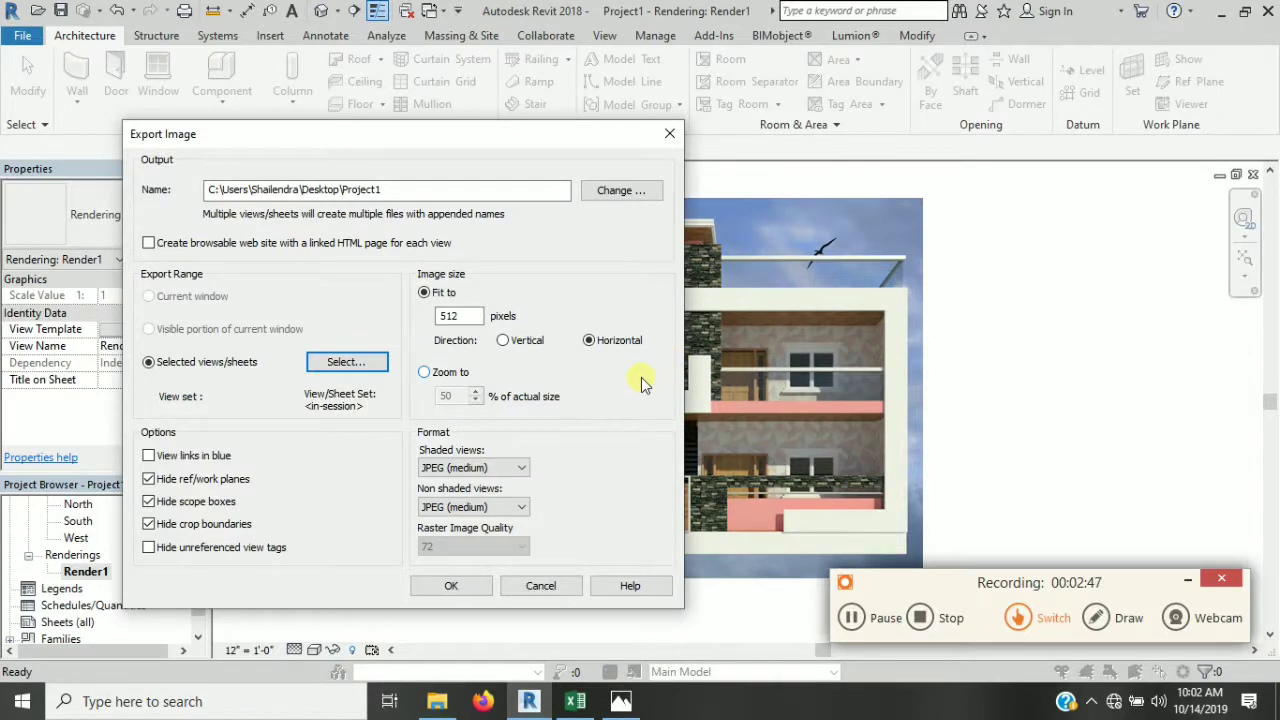
Step: Switch the export image size from pixel width to a 100% zoom percentage
{"action": "double_click", "coordinate": [457, 316]}
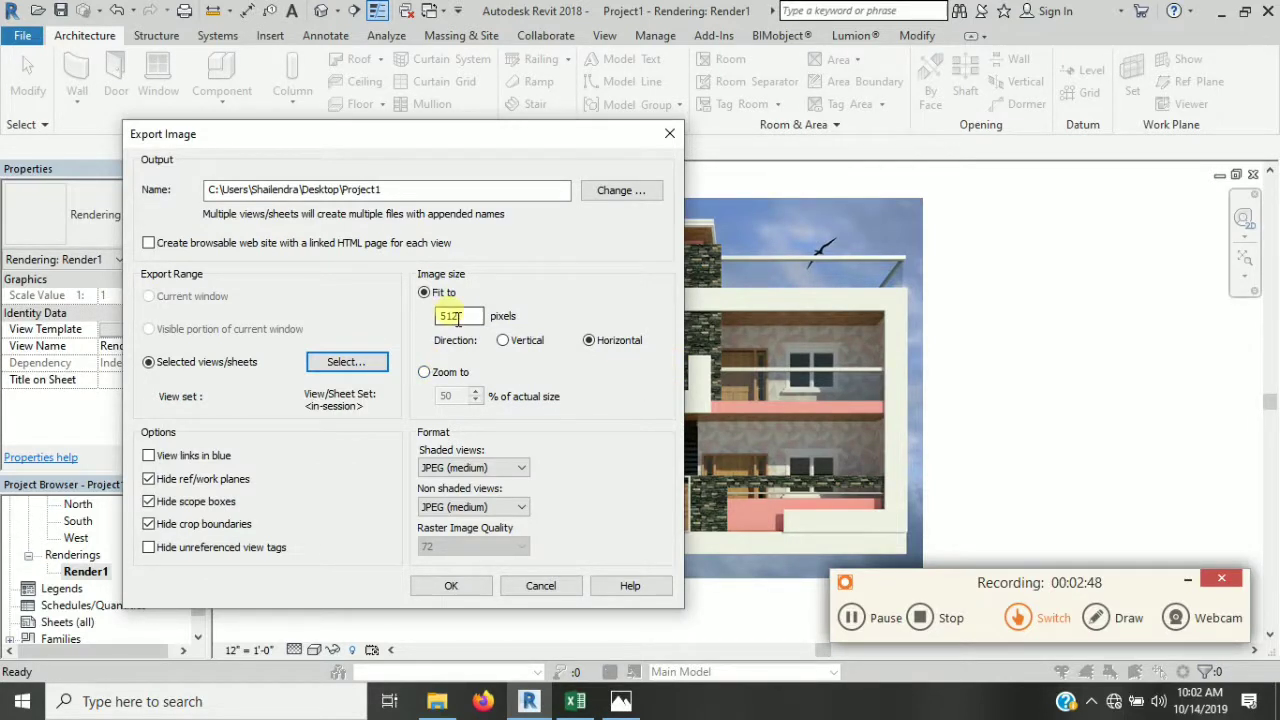
{"action": "left_click", "coordinate": [424, 372]}
{"action": "left_click", "coordinate": [476, 400]}
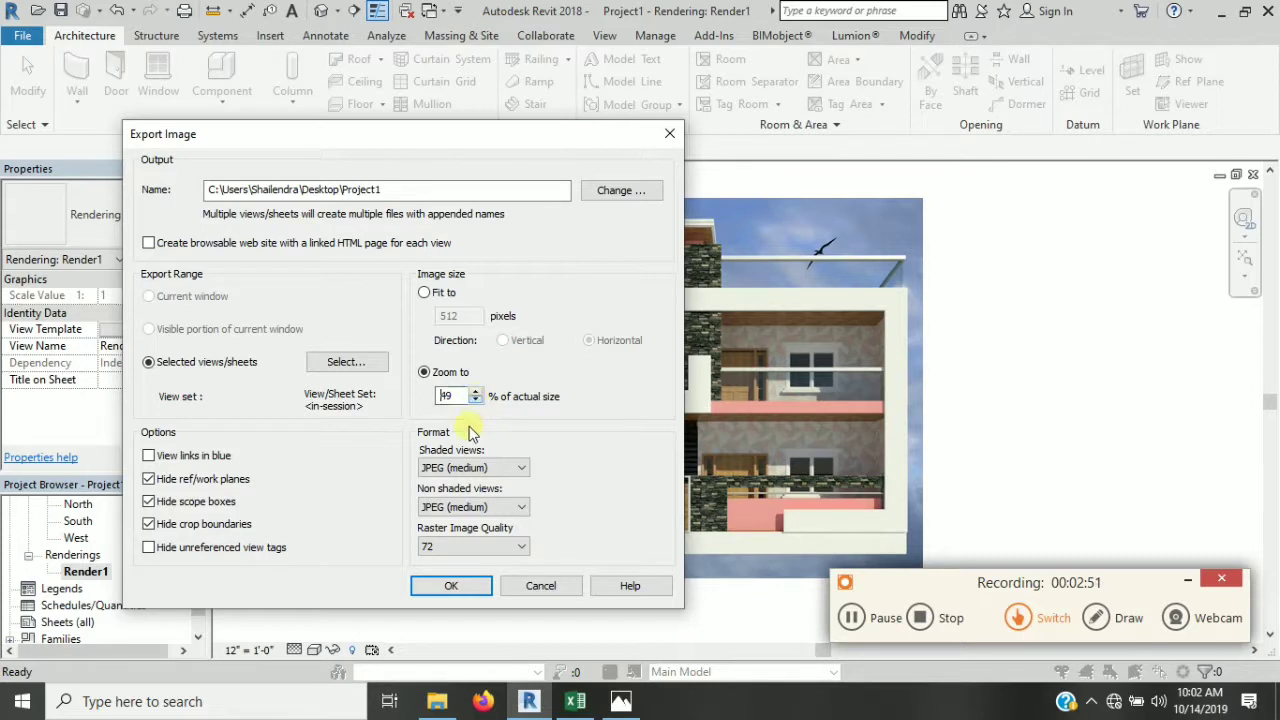
{"action": "double_click", "coordinate": [463, 398]}
{"action": "type", "text": "100"}
Step: Use JPEG (lossless) for shaded and non-shaded views with raster image quality 300
{"action": "left_click", "coordinate": [482, 468]}
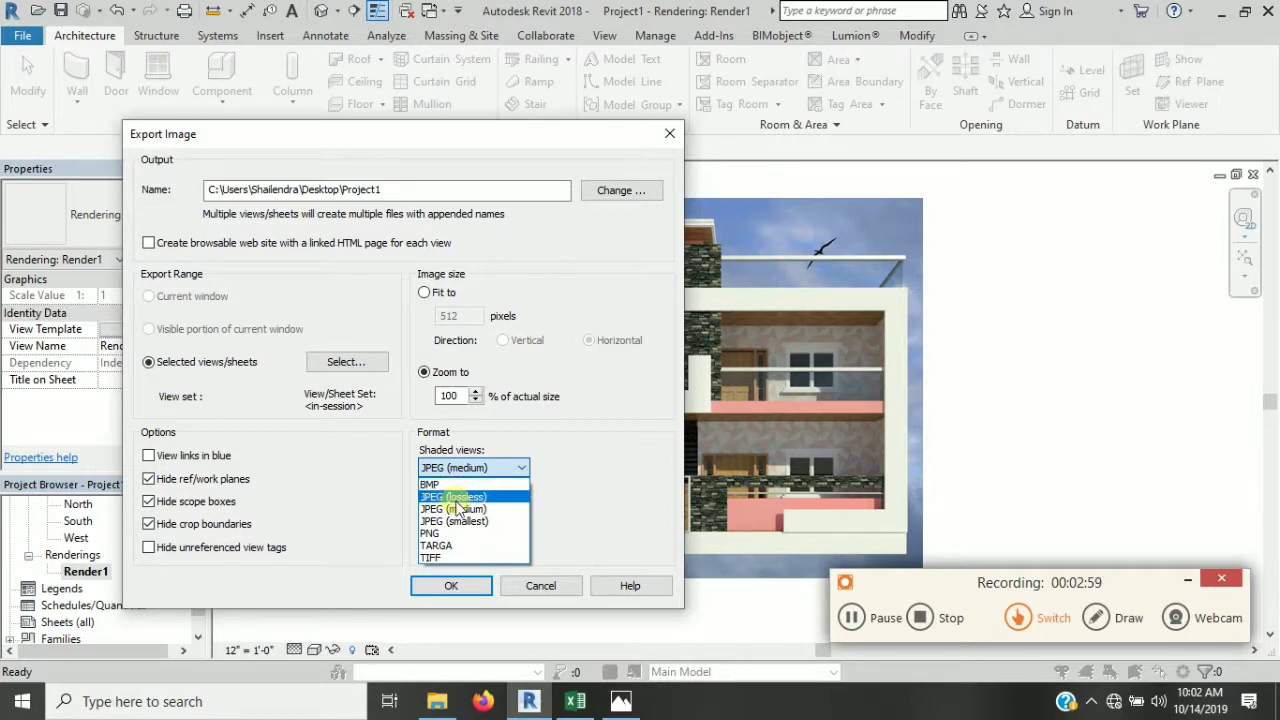
{"action": "left_click", "coordinate": [453, 497]}
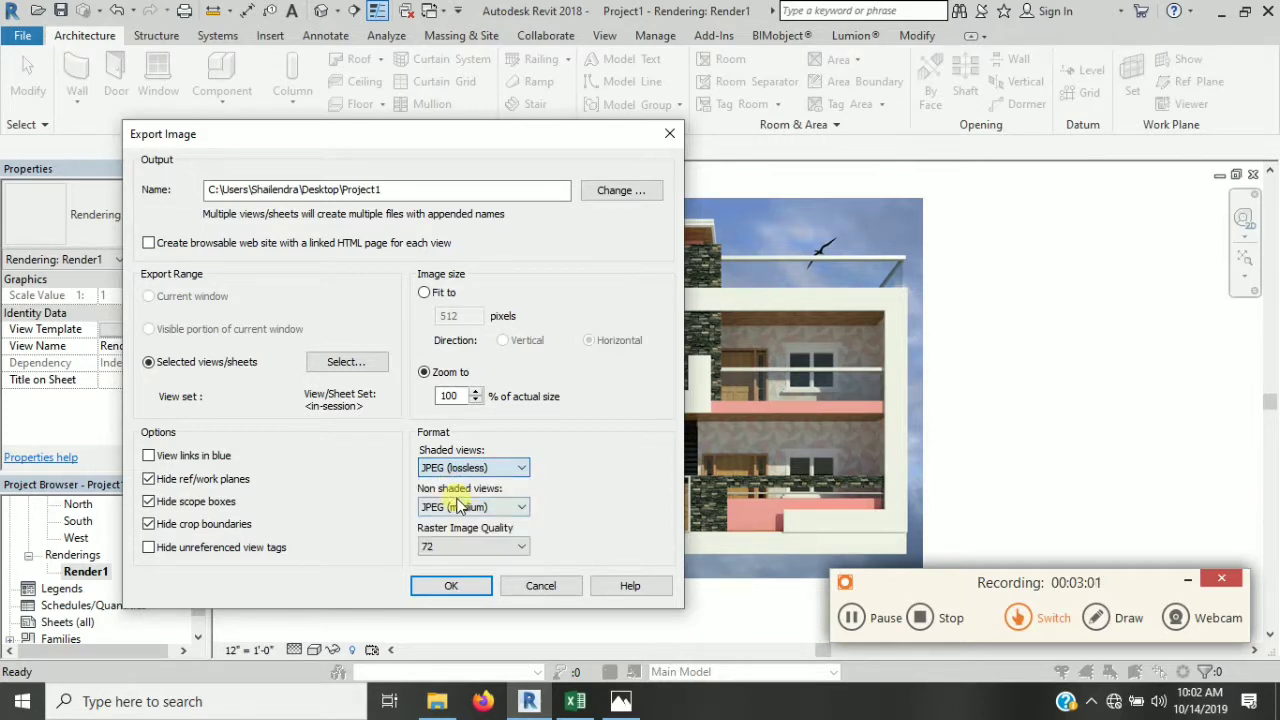
{"action": "left_click", "coordinate": [455, 507]}
{"action": "left_click", "coordinate": [450, 536]}
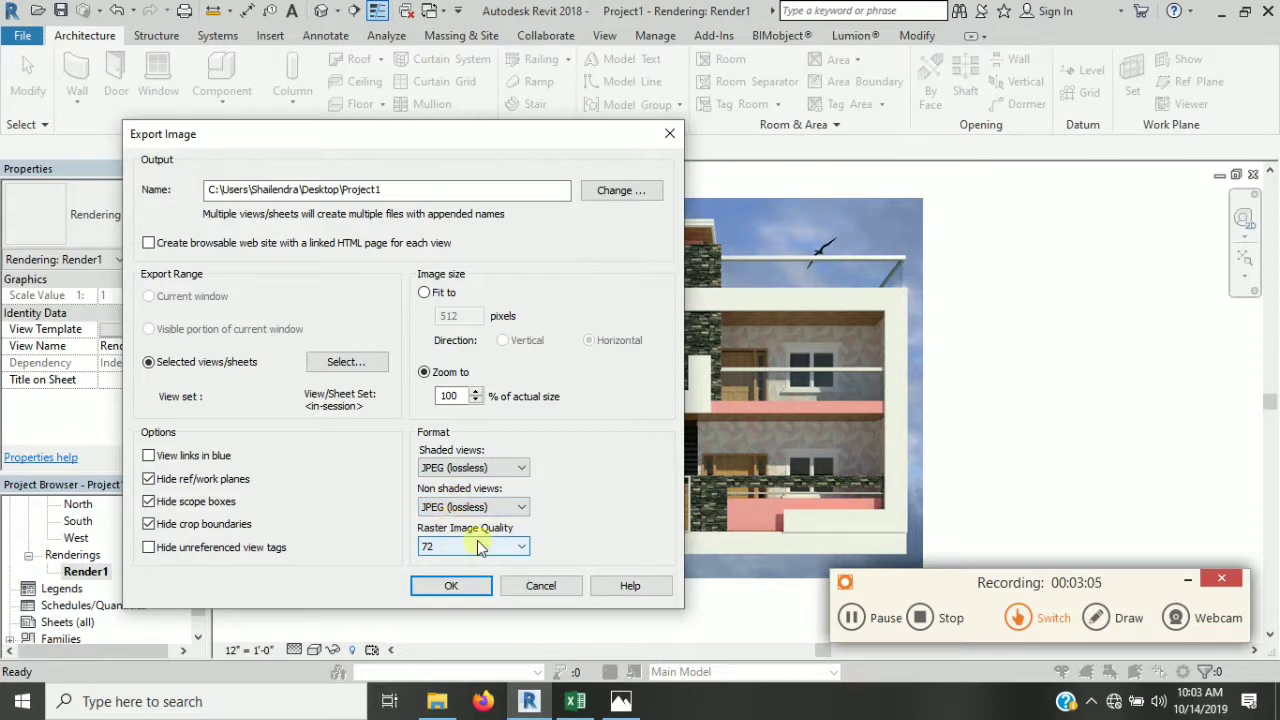
{"action": "left_click", "coordinate": [471, 546]}
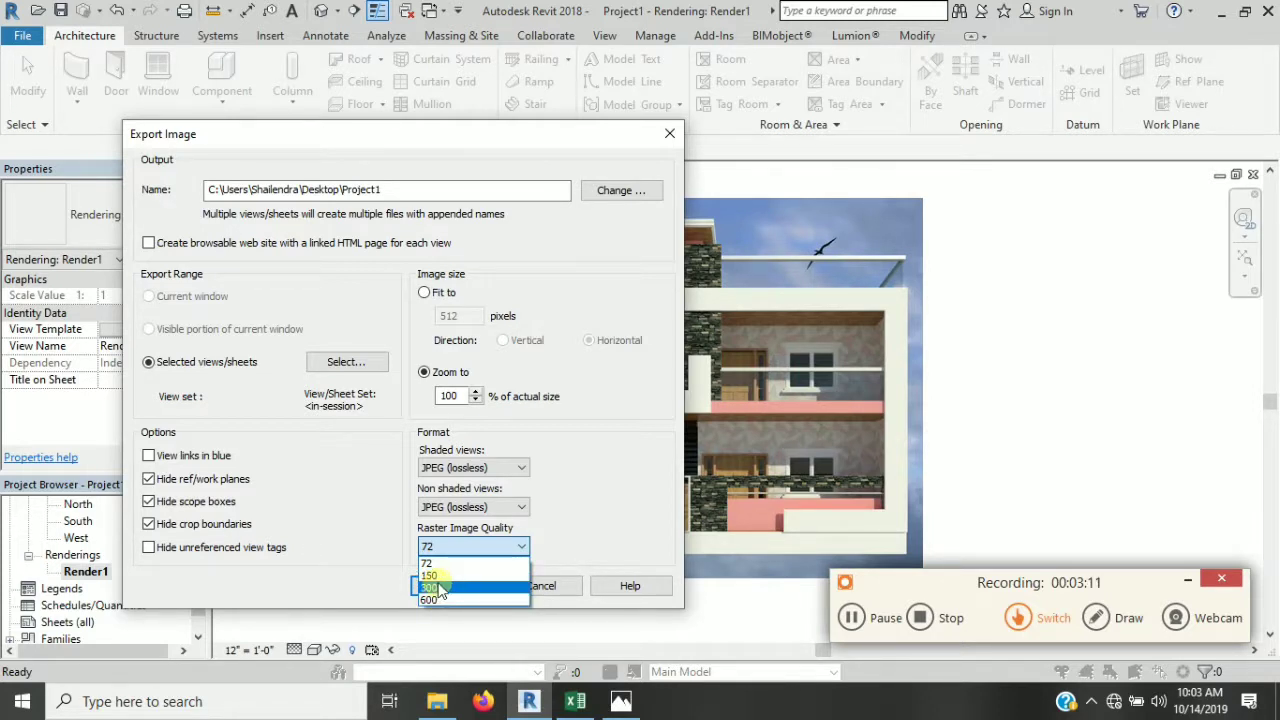
{"action": "left_click", "coordinate": [440, 590]}
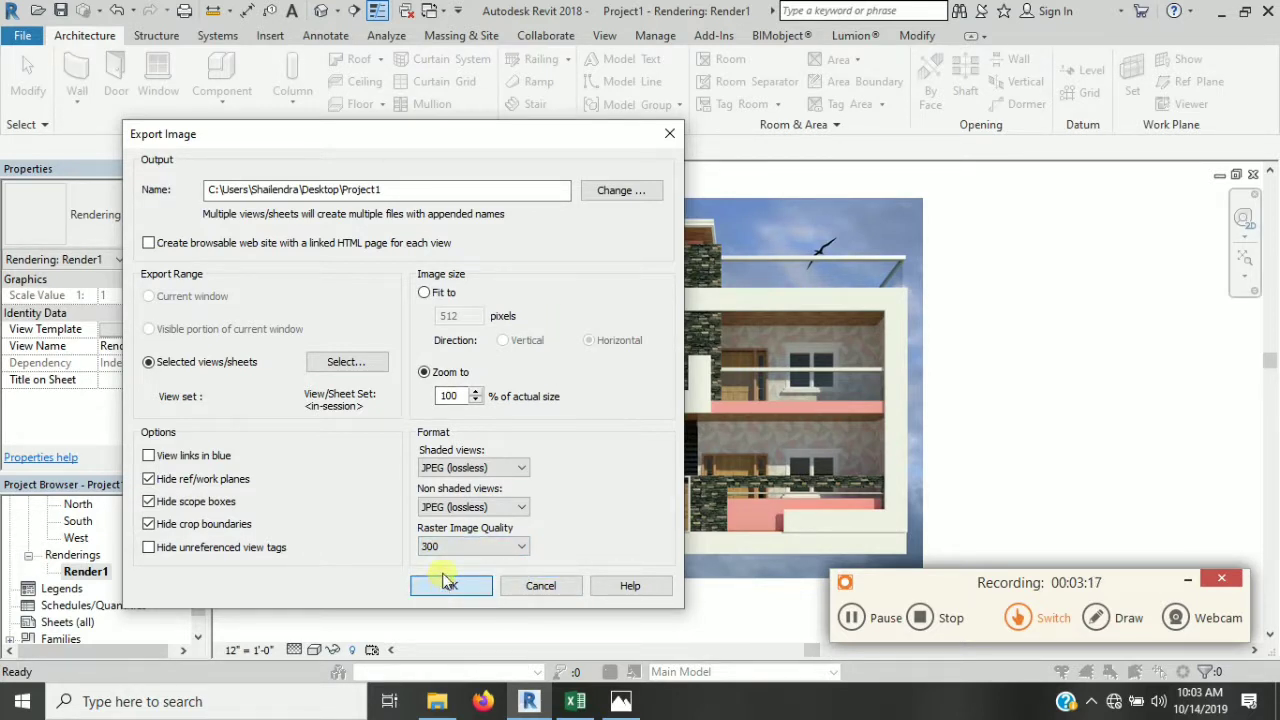
Step: Run the Render1 image export to the Desktop, clear the selection, and show the Windows desktop
{"action": "left_click", "coordinate": [1221, 578]}
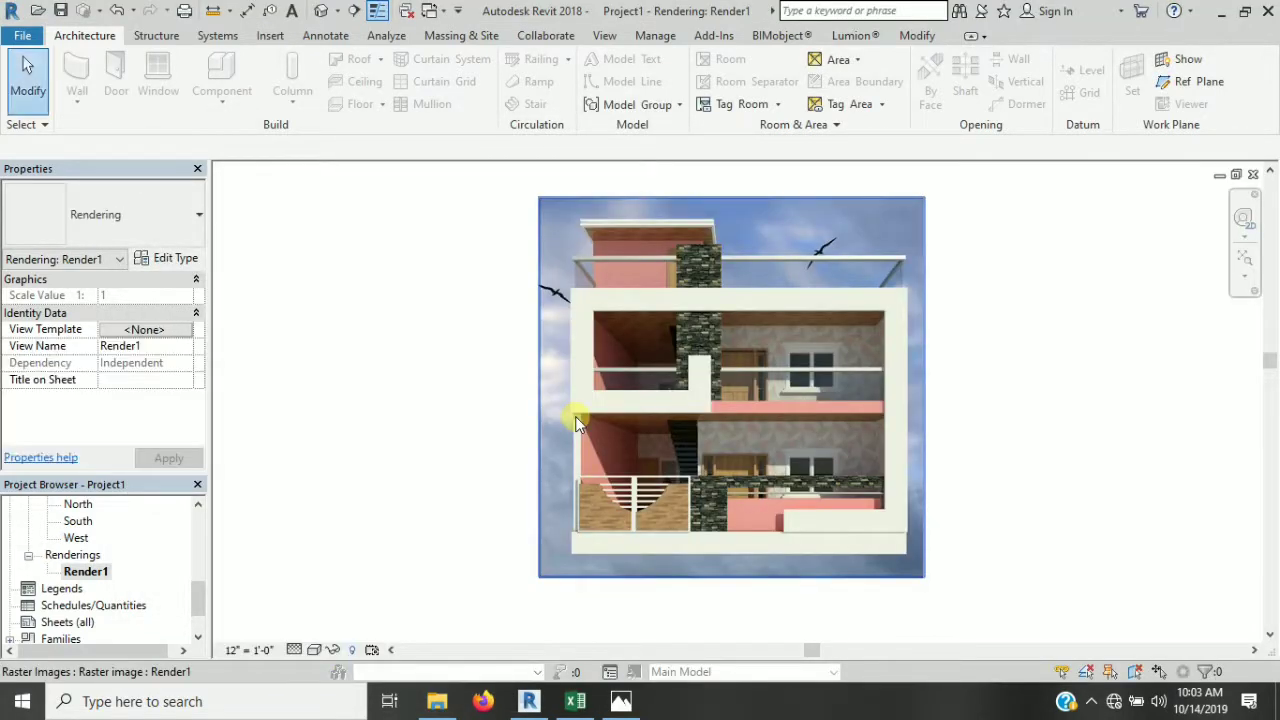
{"action": "key", "text": "Escape"}
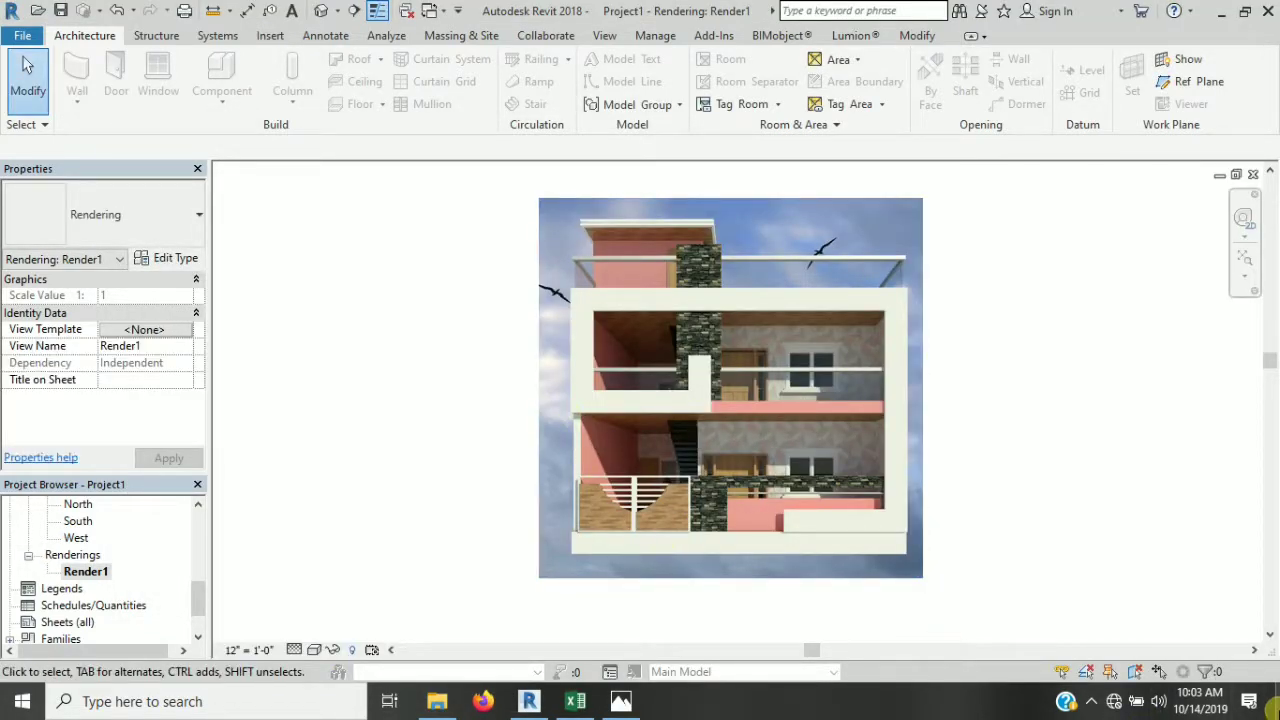
{"action": "key", "text": "super+d"}
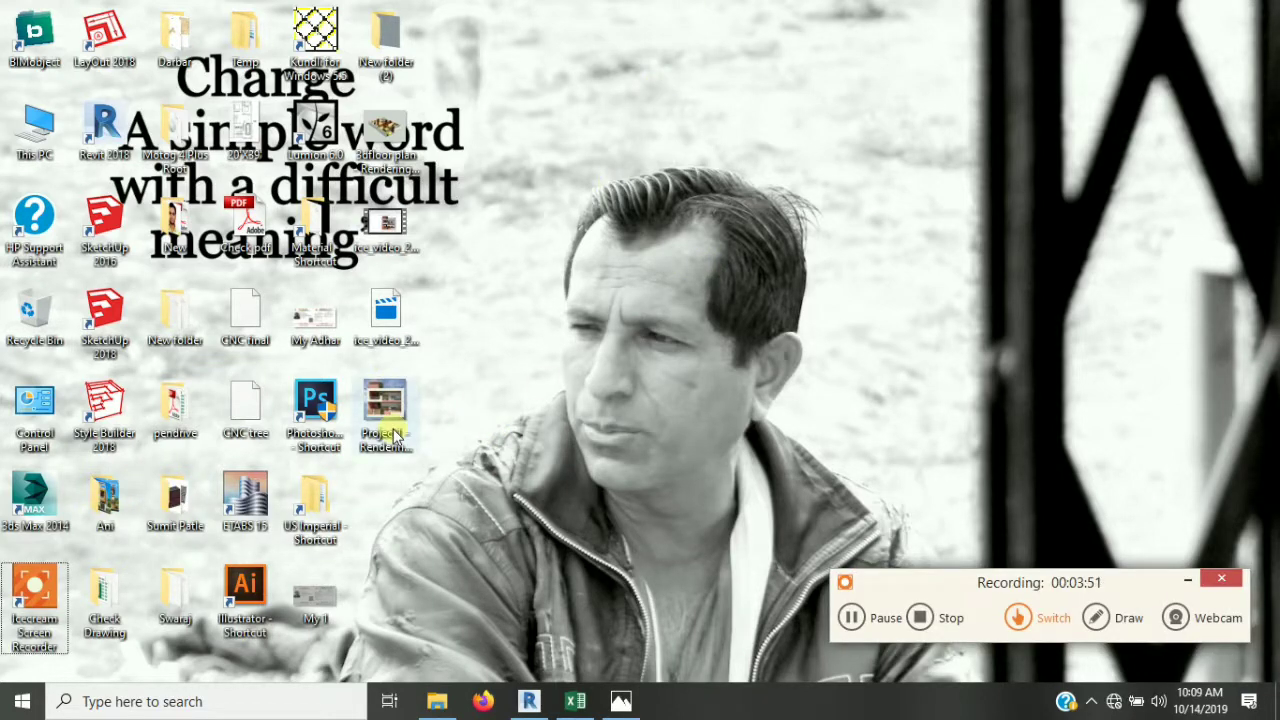
Step: Open Project1 - Rendering - Render1.jpg in Photos, maximize it, zoom briefly, then close it
{"action": "left_click", "coordinate": [621, 701]}
{"action": "left_click", "coordinate": [621, 701]}
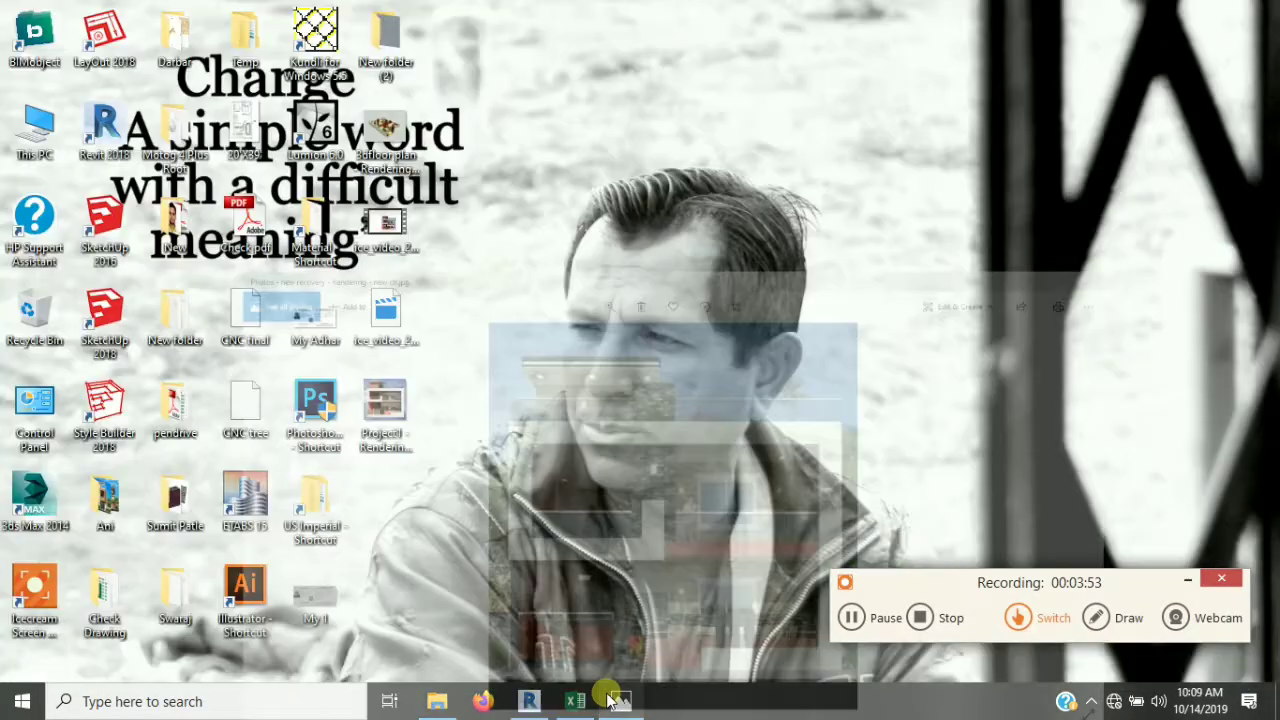
{"action": "double_click", "coordinate": [391, 401]}
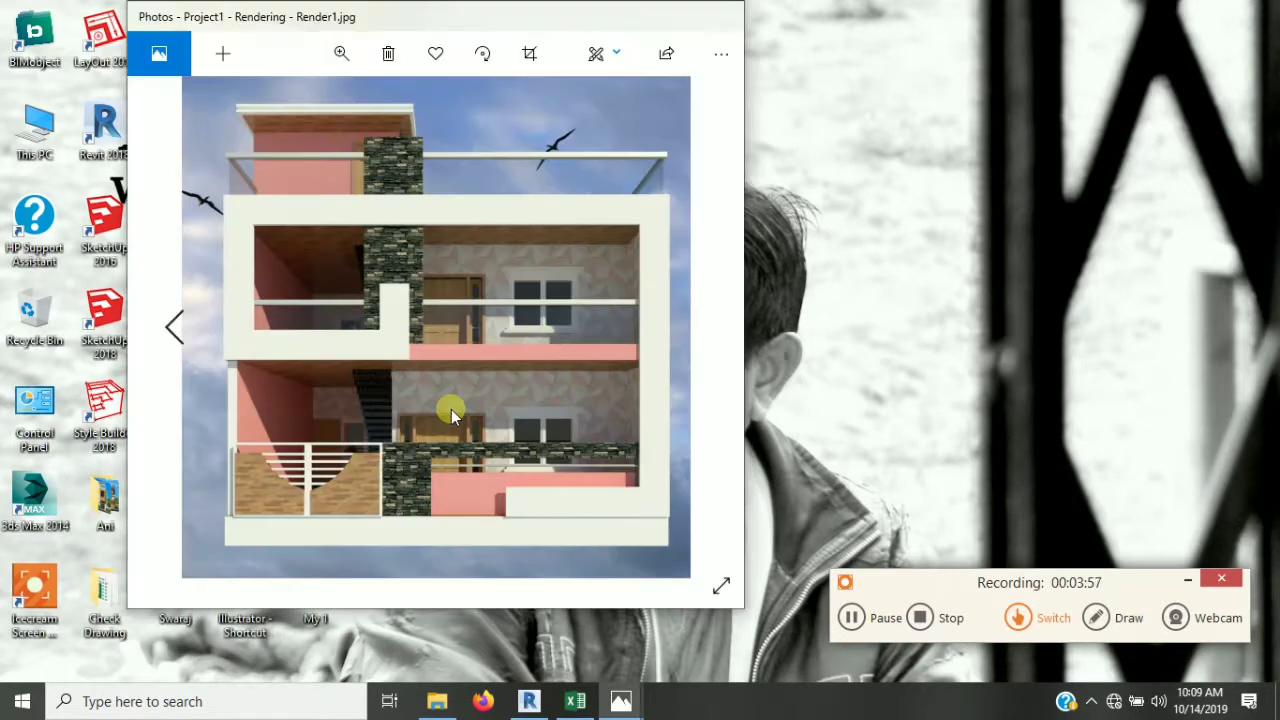
{"action": "left_click", "coordinate": [677, 17]}
{"action": "scroll", "coordinate": [640, 340], "scroll_direction": "up", "scroll_amount": 1}
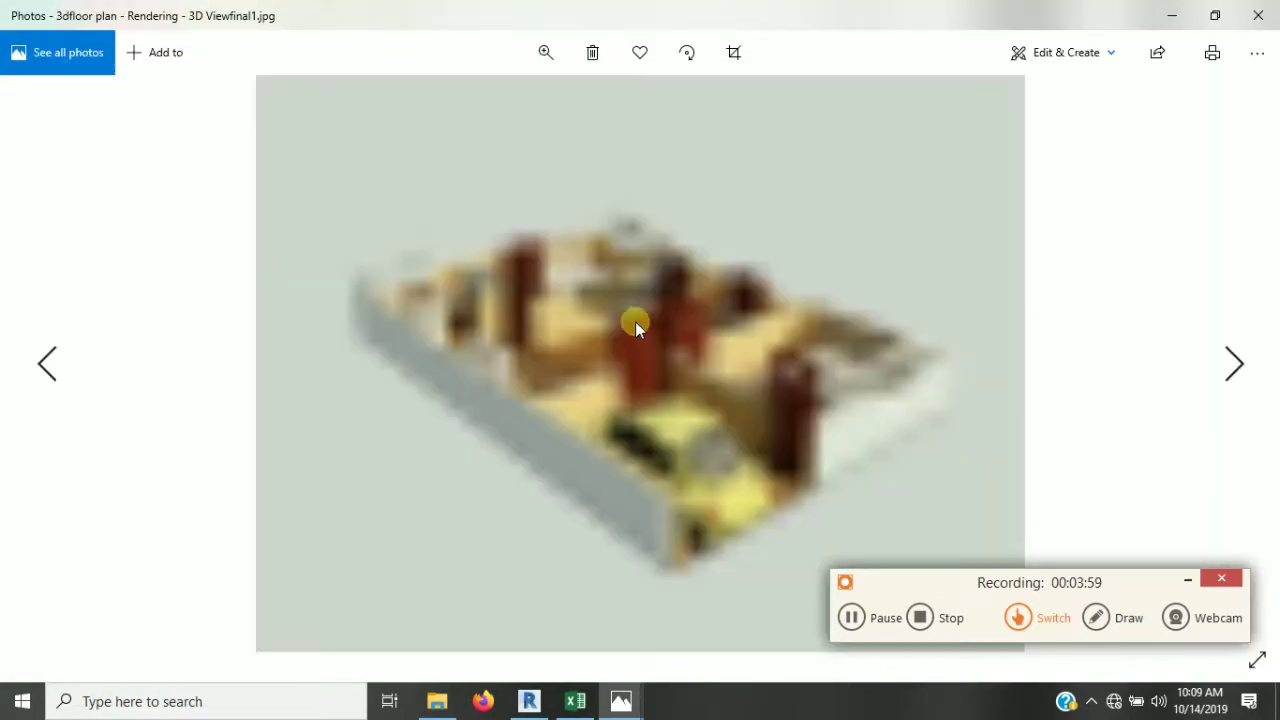
{"action": "scroll", "coordinate": [635, 321], "scroll_direction": "down", "scroll_amount": 1}
{"action": "scroll", "coordinate": [635, 321], "scroll_direction": "down", "scroll_amount": 1}
{"action": "left_click", "coordinate": [1258, 15]}
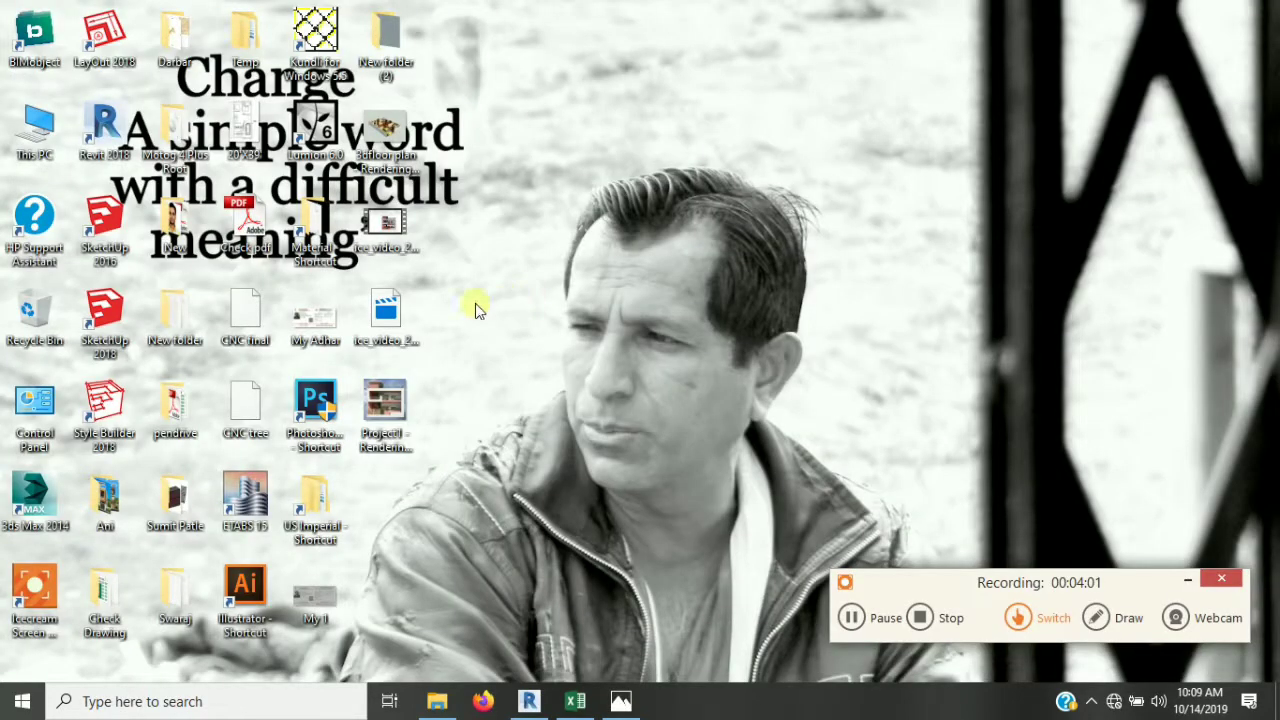
Step: Reopen the exported rendering and zoom in to inspect the stone column close up
{"action": "double_click", "coordinate": [398, 406]}
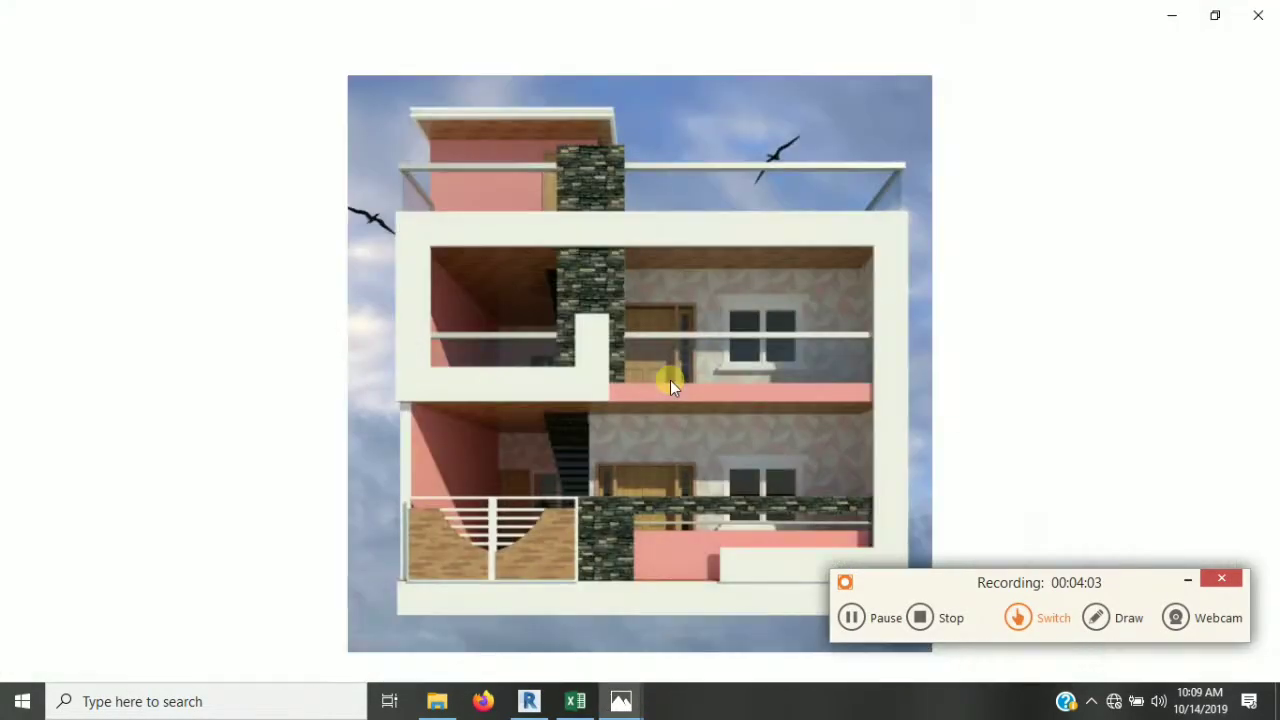
{"action": "scroll", "coordinate": [670, 380], "scroll_direction": "up", "scroll_amount": 2, "text": "ctrl"}
{"action": "scroll", "coordinate": [754, 235], "scroll_direction": "up", "scroll_amount": 1, "text": "ctrl"}
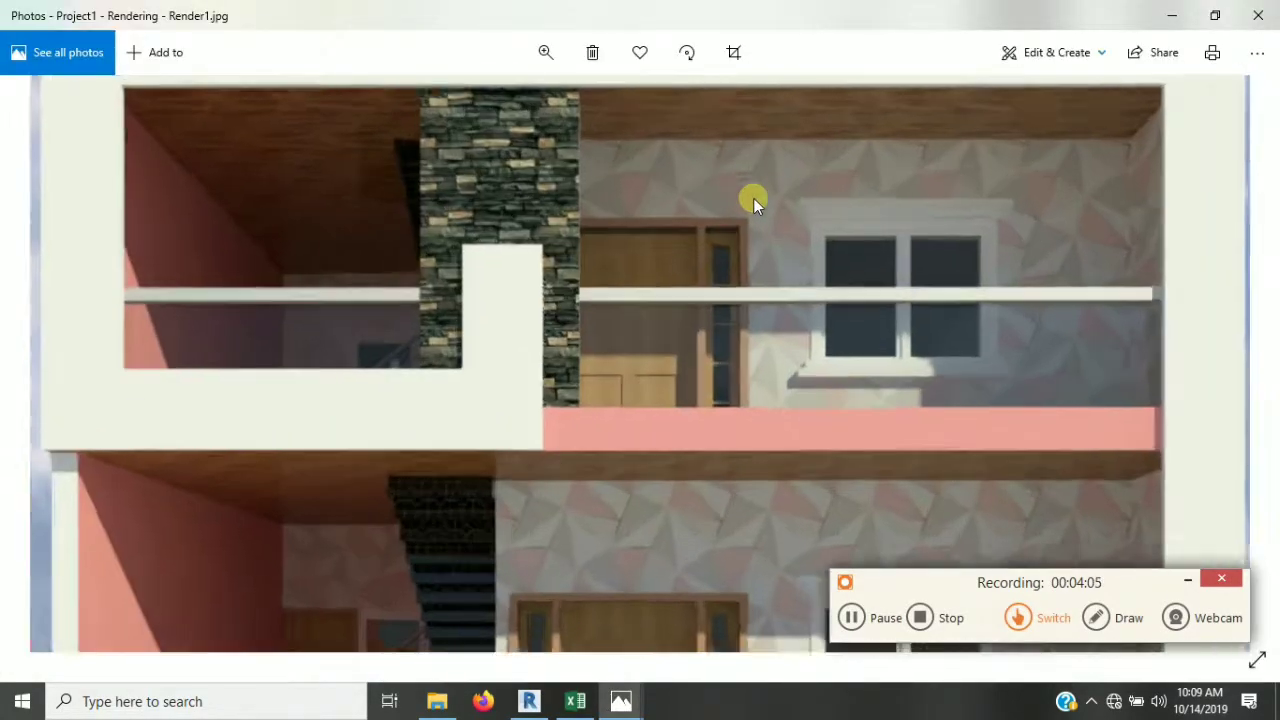
{"action": "scroll", "coordinate": [753, 198], "scroll_direction": "up", "scroll_amount": 1, "text": "ctrl"}
{"action": "scroll", "coordinate": [593, 247], "scroll_direction": "up", "scroll_amount": 2, "text": "ctrl"}
{"action": "left_click_drag", "start_coordinate": [610, 248], "coordinate": [686, 301]}
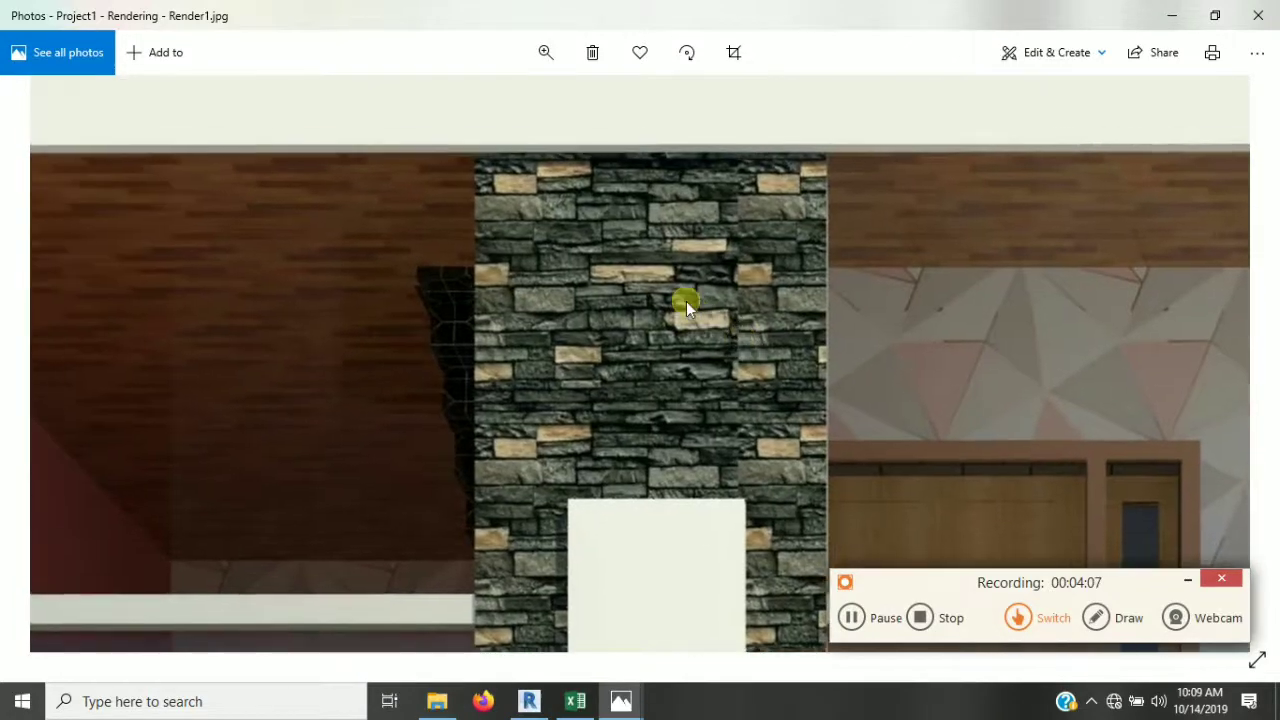
{"action": "scroll", "coordinate": [541, 383], "scroll_direction": "down", "scroll_amount": 3}
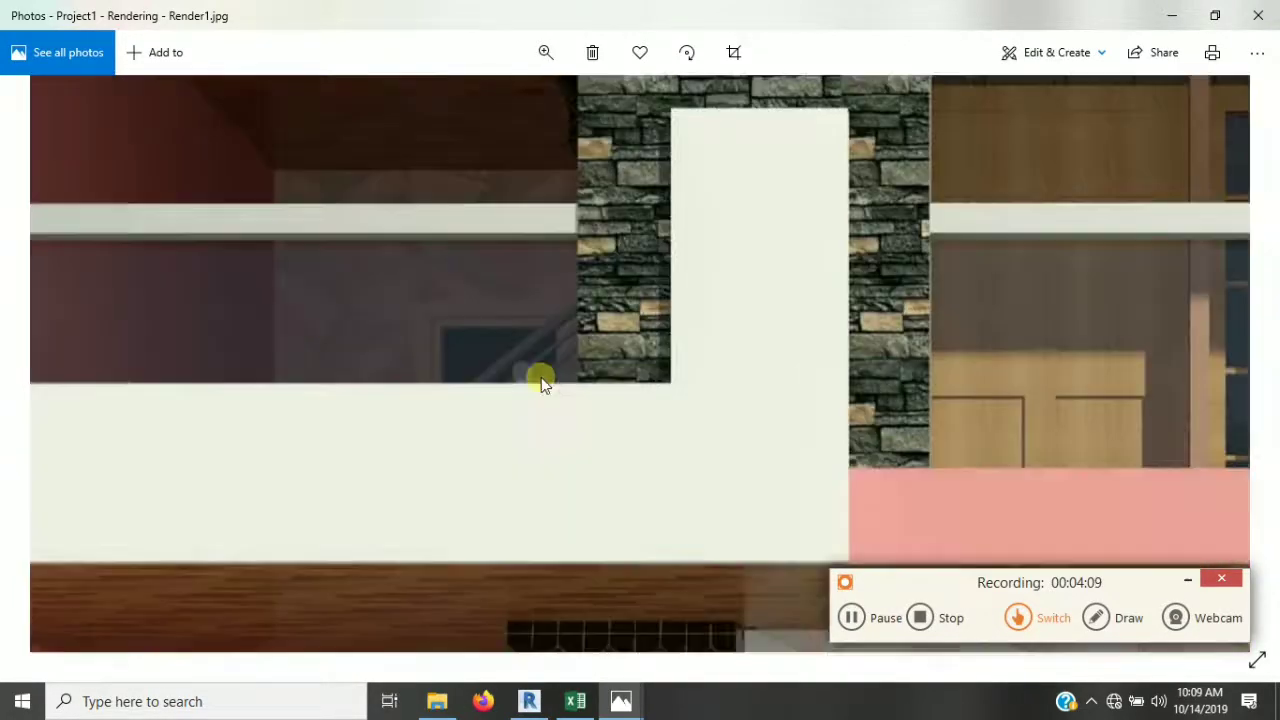
{"action": "scroll", "coordinate": [541, 383], "scroll_direction": "down", "scroll_amount": 2, "text": "ctrl"}
{"action": "scroll", "coordinate": [583, 429], "scroll_direction": "down", "scroll_amount": 2, "text": "ctrl"}
{"action": "scroll", "coordinate": [531, 323], "scroll_direction": "down", "scroll_amount": 2, "text": "ctrl"}
{"action": "scroll", "coordinate": [529, 340], "scroll_direction": "down", "scroll_amount": 1, "text": "ctrl"}
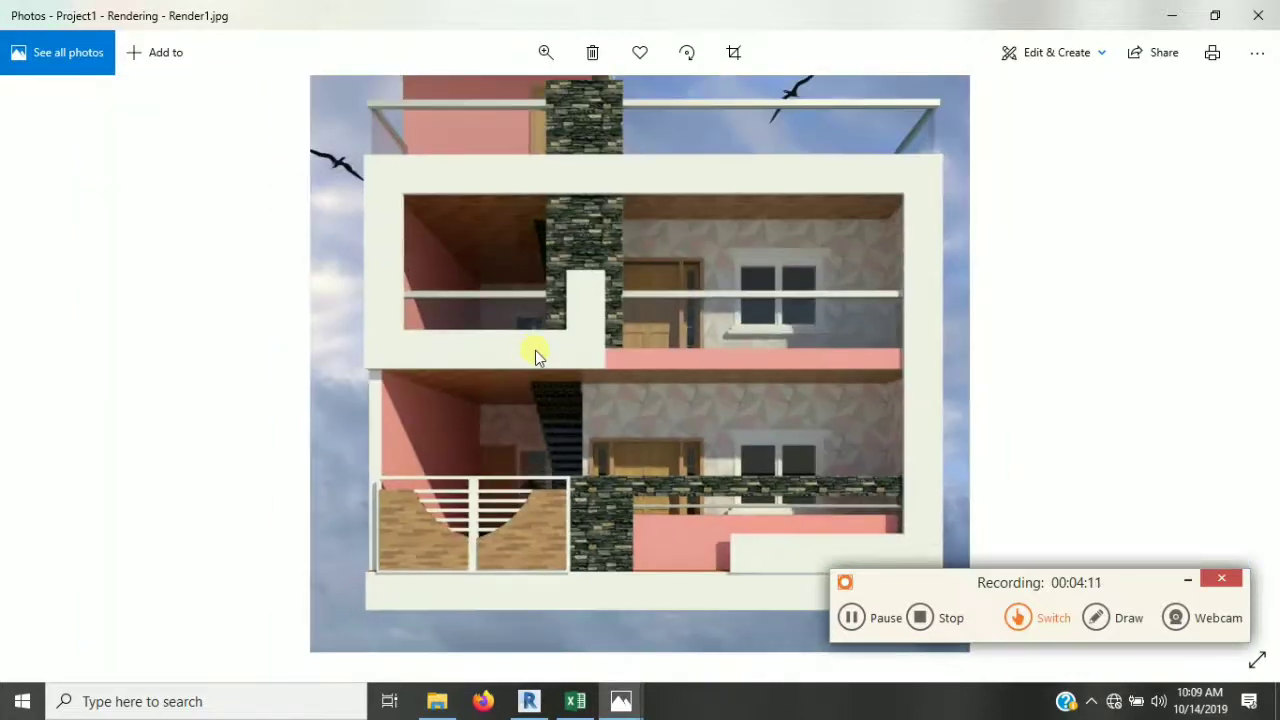
{"action": "scroll", "coordinate": [594, 197], "scroll_direction": "up", "scroll_amount": 1, "text": "ctrl"}
{"action": "scroll", "coordinate": [566, 223], "scroll_direction": "up", "scroll_amount": 2, "text": "ctrl"}
{"action": "scroll", "coordinate": [664, 384], "scroll_direction": "up", "scroll_amount": 1, "text": "ctrl"}
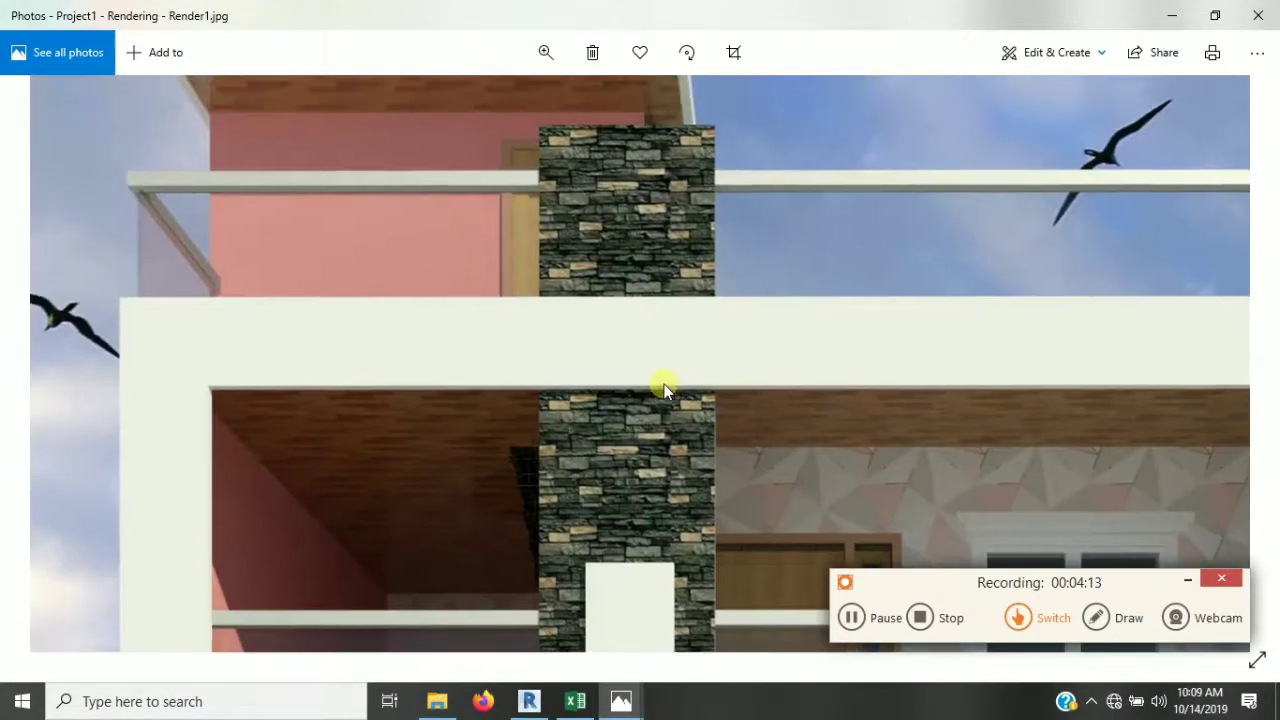
{"action": "scroll", "coordinate": [664, 384], "scroll_direction": "down", "scroll_amount": 2, "text": "ctrl"}
{"action": "scroll", "coordinate": [664, 384], "scroll_direction": "down", "scroll_amount": 2, "text": "ctrl"}
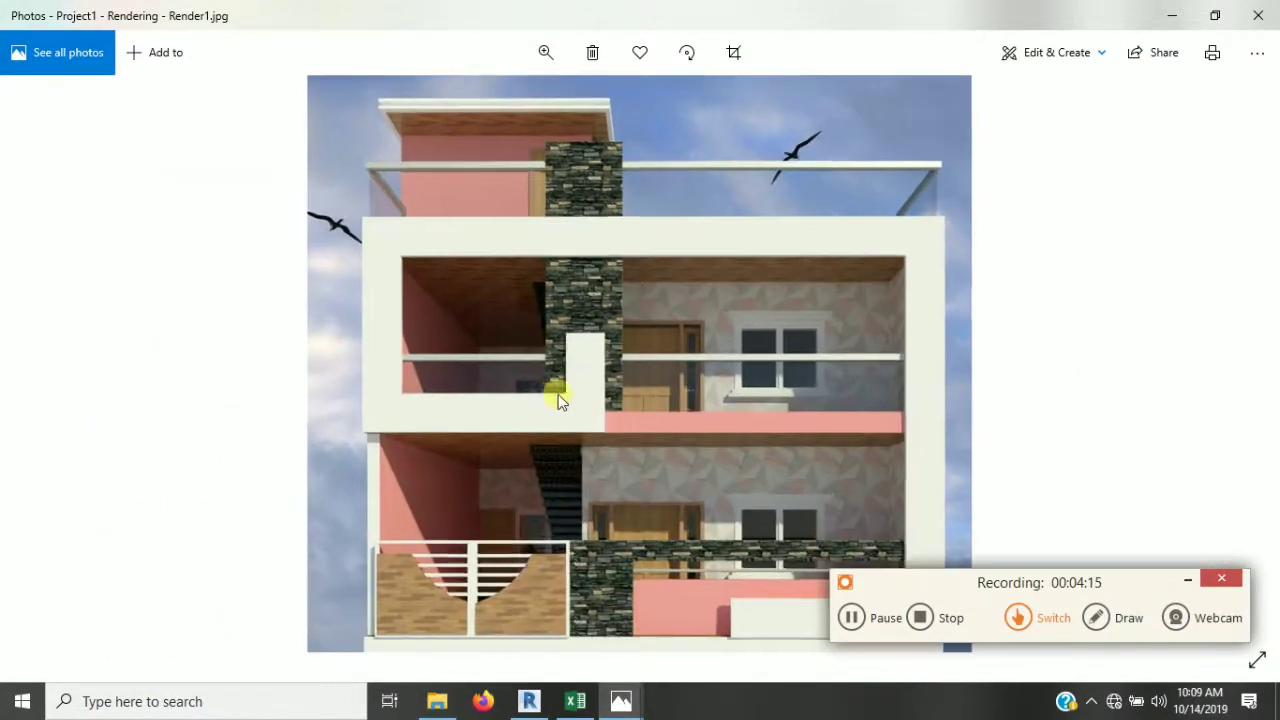
{"action": "scroll", "coordinate": [564, 394], "scroll_direction": "up", "scroll_amount": 2, "text": "ctrl"}
{"action": "scroll", "coordinate": [570, 393], "scroll_direction": "down", "scroll_amount": 2, "text": "ctrl"}
Step: In the Topic List workbook, shade cell C18 (Export Rendering img in High Quality) green
{"action": "key", "text": "alt+Tab"}
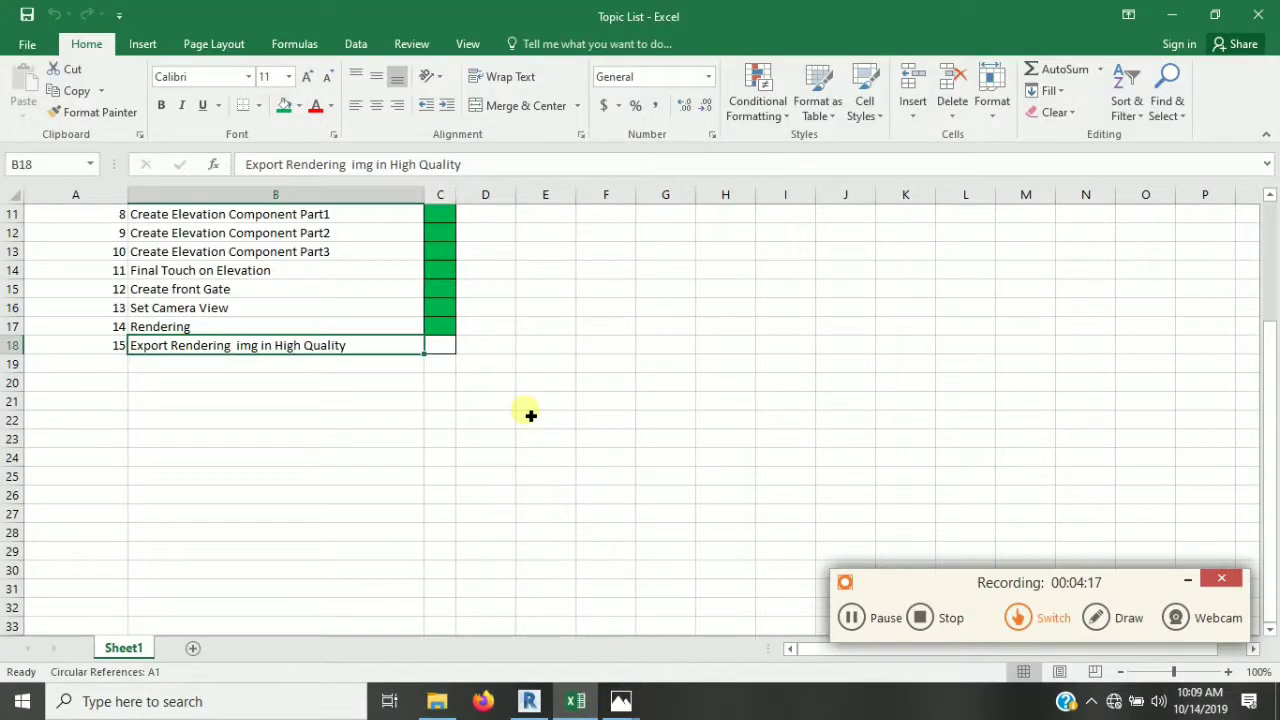
{"action": "left_click", "coordinate": [442, 348]}
{"action": "left_click", "coordinate": [283, 107]}
{"action": "left_click", "coordinate": [605, 532]}
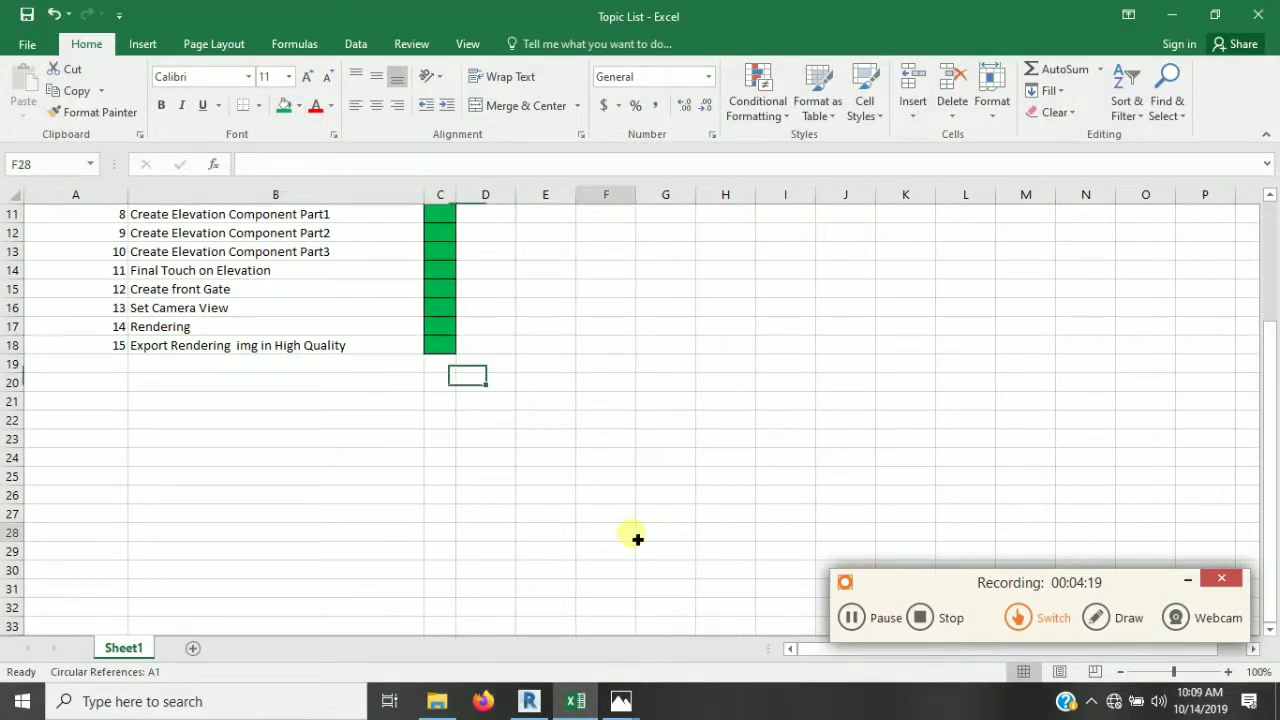
{"action": "scroll", "coordinate": [470, 440], "scroll_direction": "up", "scroll_amount": 4}
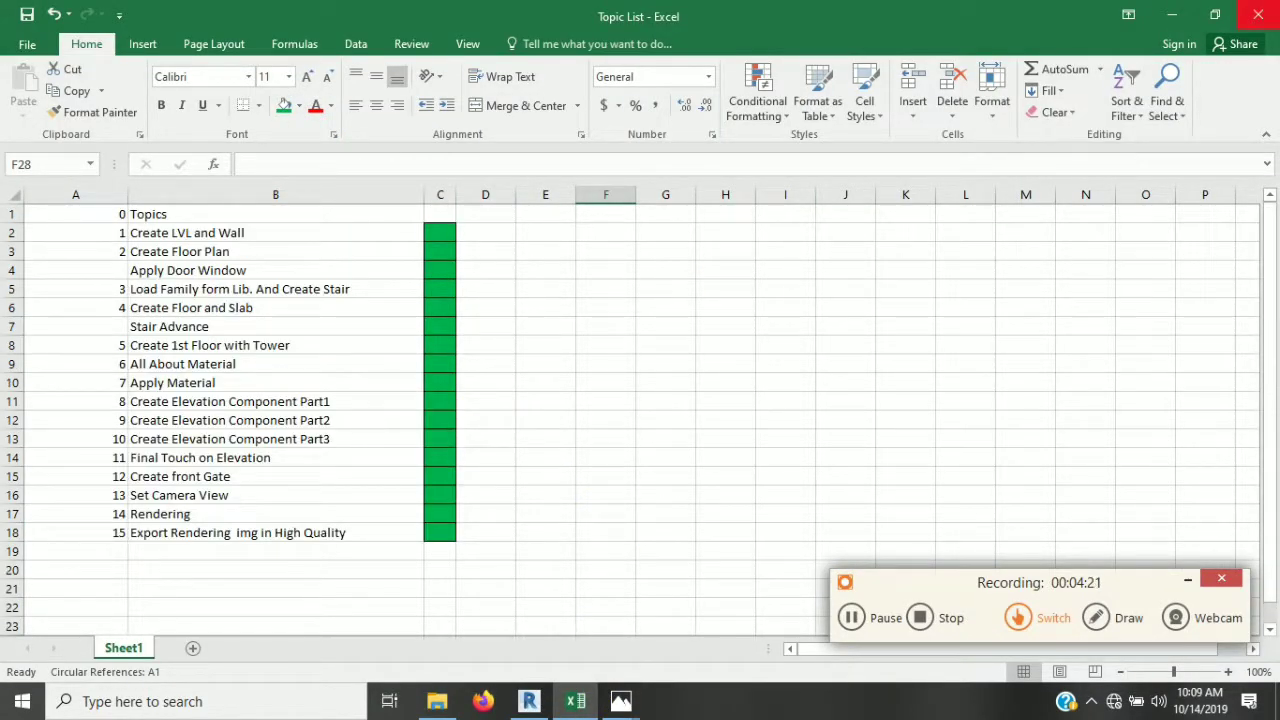